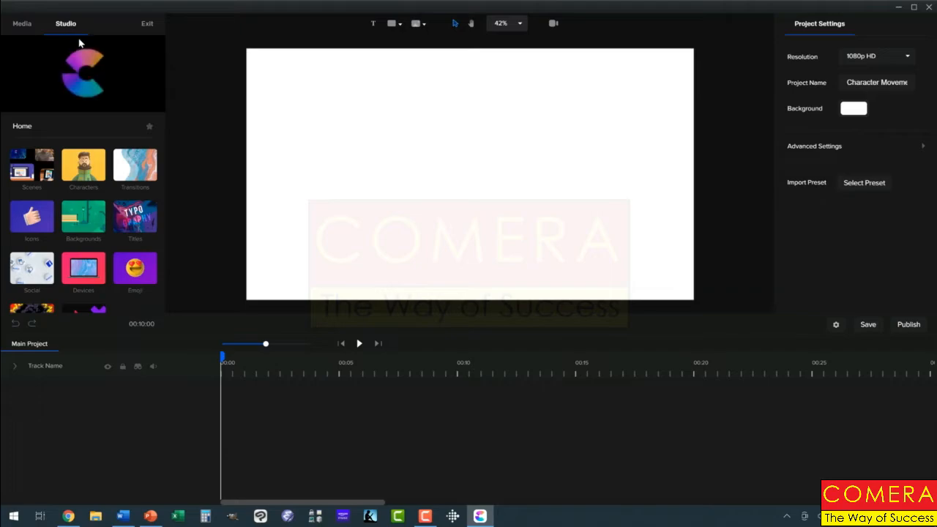
Add the Sam character from the Colorful character collection to the canvas.
left_click(82, 167)
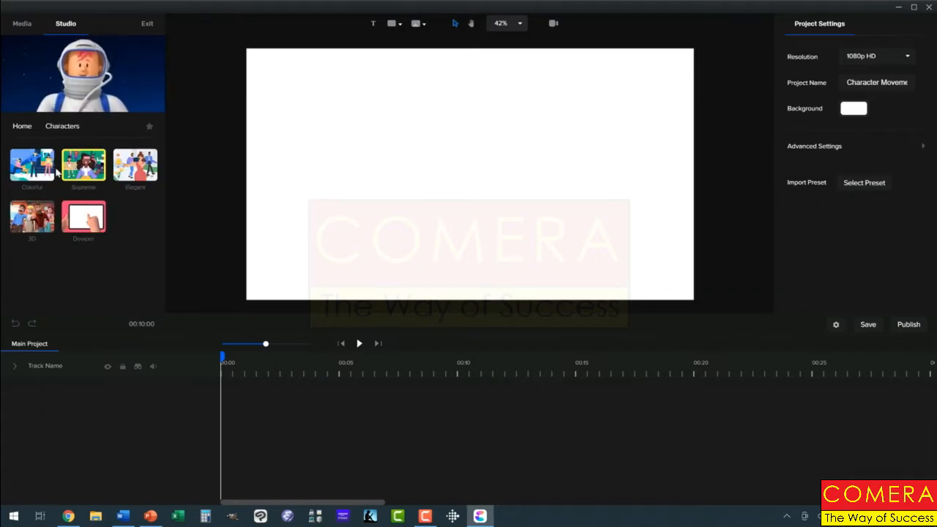
left_click(31, 165)
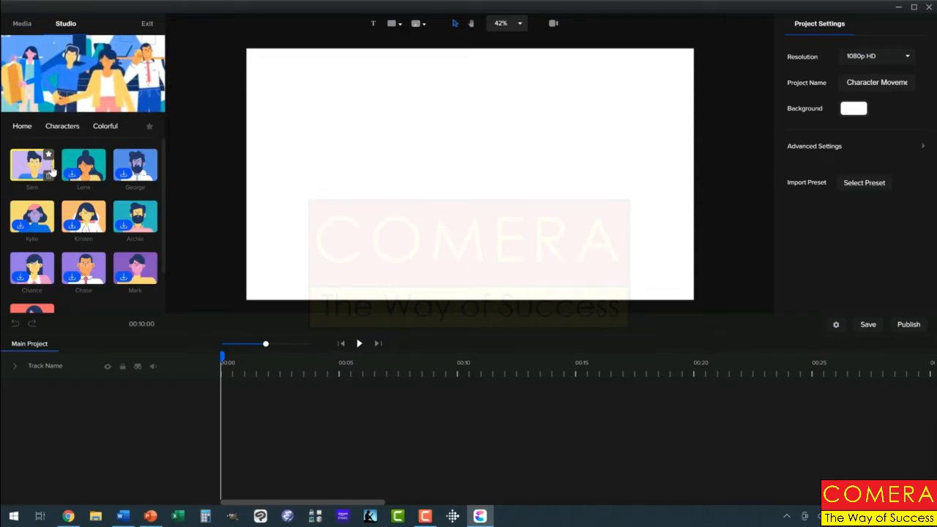
left_click_drag(32, 164, 453, 176)
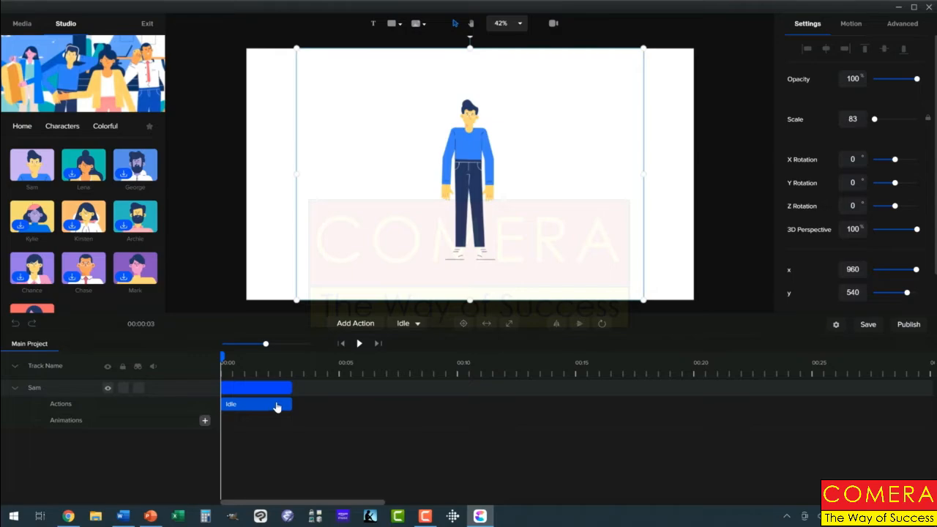
Change Sam's action from Idle to Walk and preview the walk cycle.
left_click(416, 324)
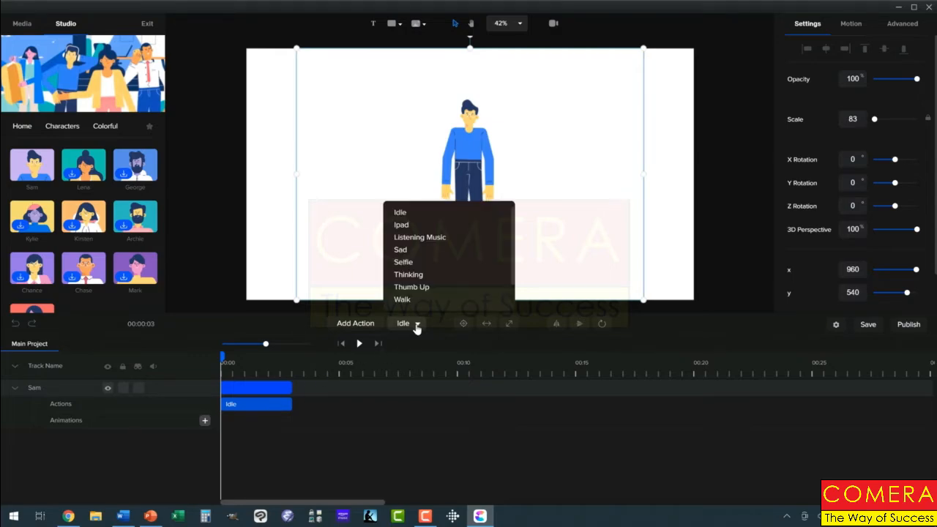
scroll(431, 278, "down", 1)
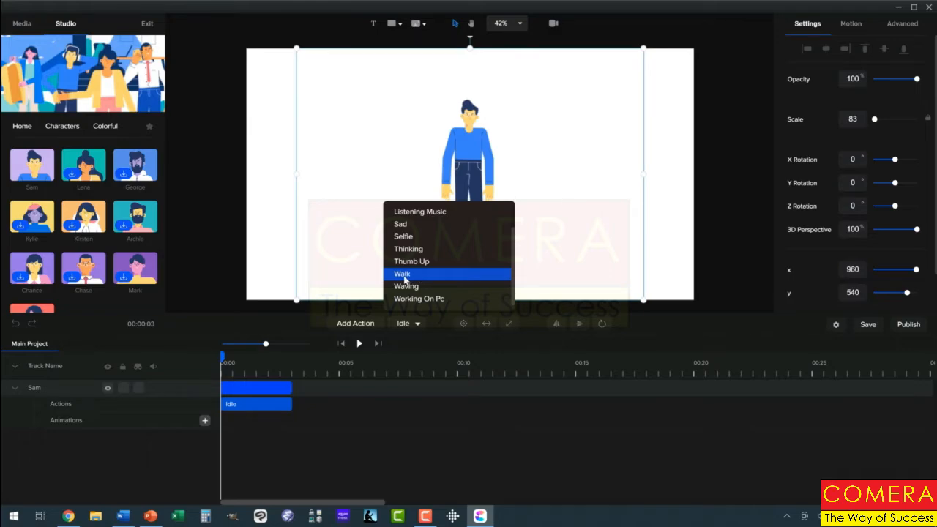
left_click(404, 277)
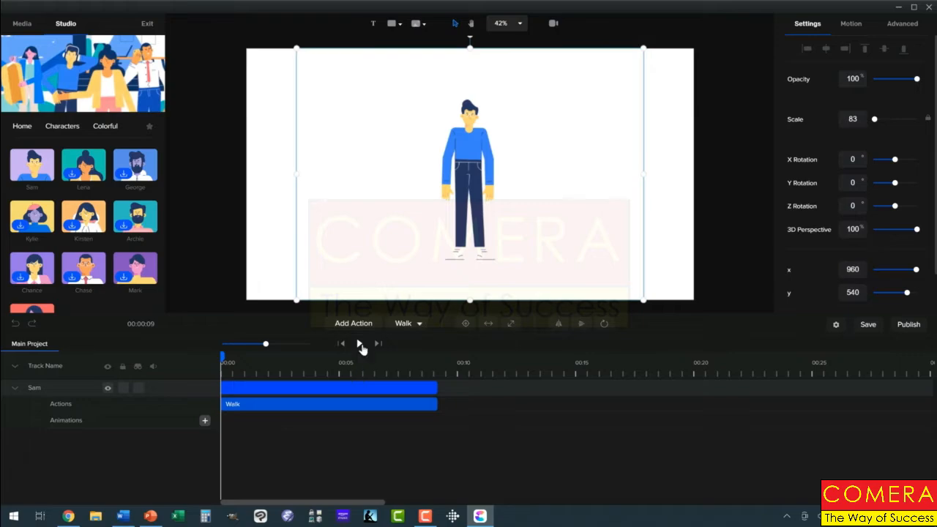
left_click(359, 344)
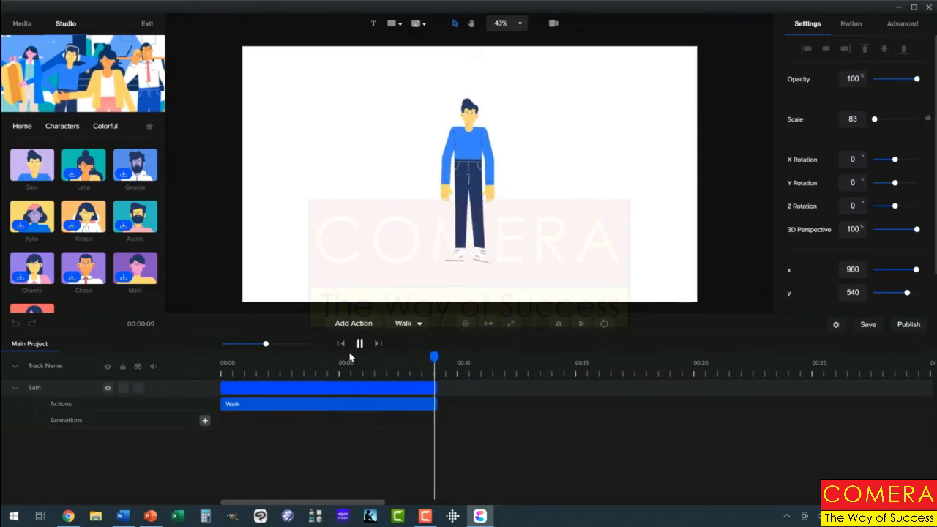
left_click(387, 359)
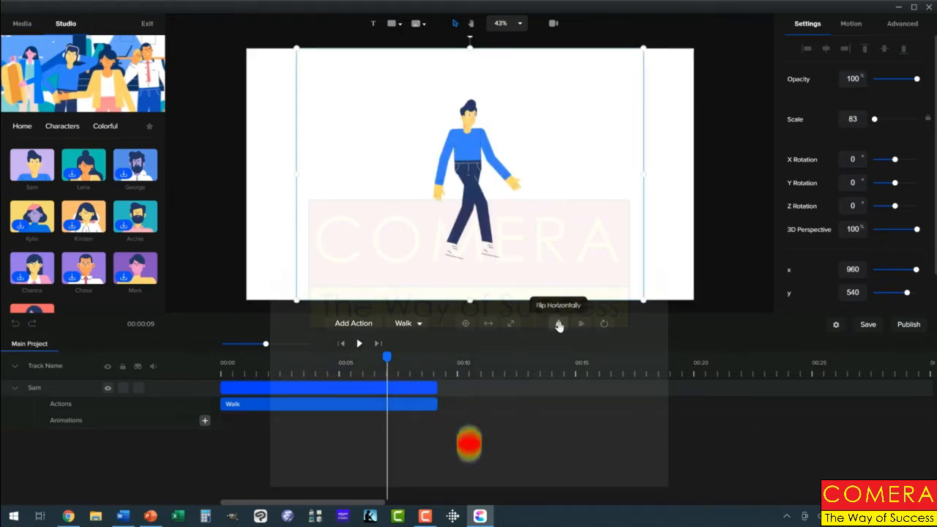
Try flipping the walking Sam character horizontally and play a short preview.
left_click(559, 324)
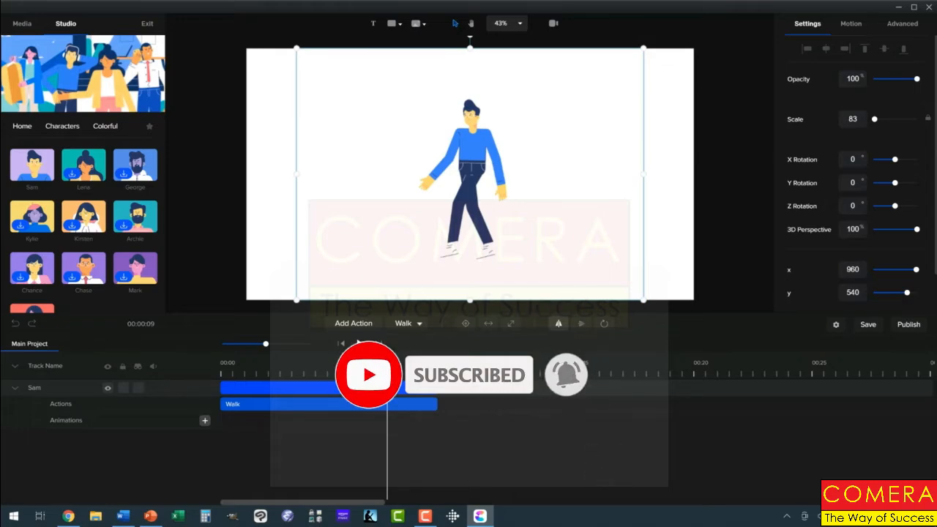
key("space")
key("space")
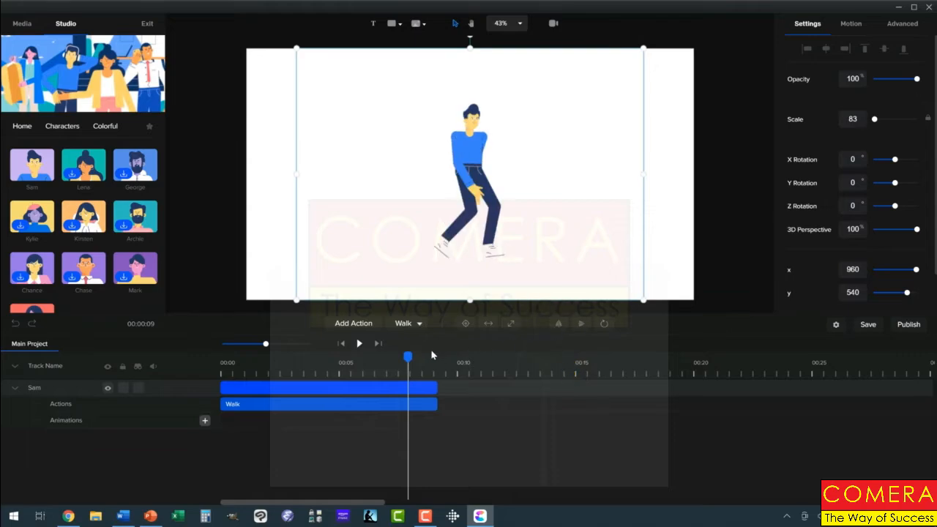
Trim Sam's clip to about 5 seconds and play it from the start.
left_click_drag(408, 357, 288, 359)
left_click_drag(239, 375, 217, 381)
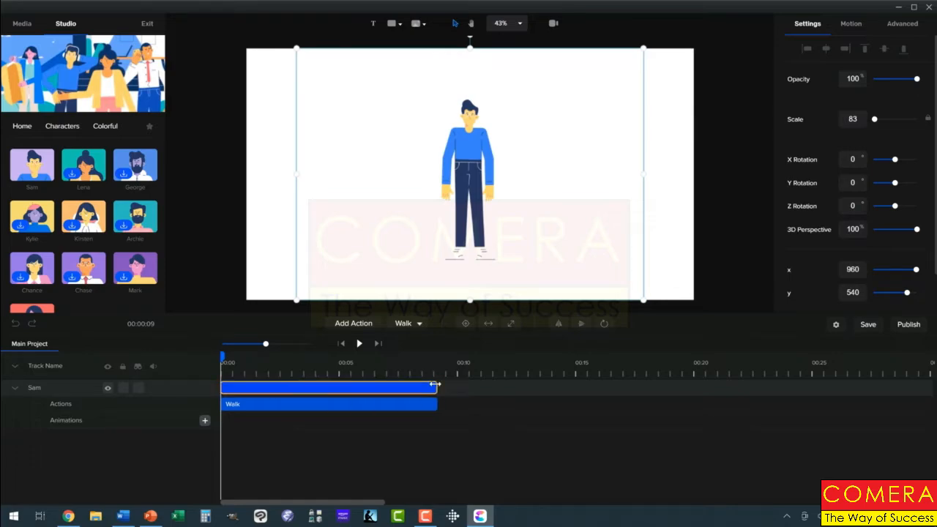
left_click_drag(435, 384, 345, 390)
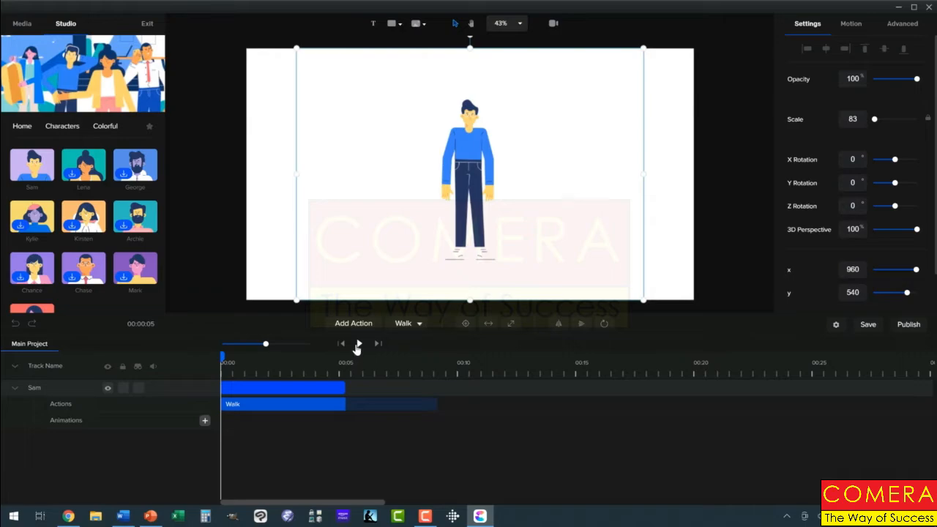
left_click(357, 344)
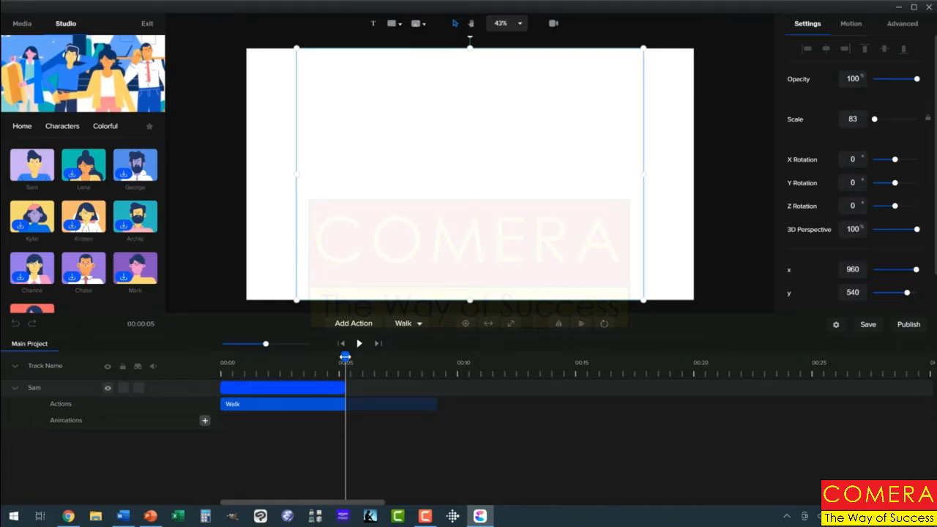
Apply the In & Out slide motion Right / Right to Sam and play it from the start.
left_click_drag(289, 367, 208, 369)
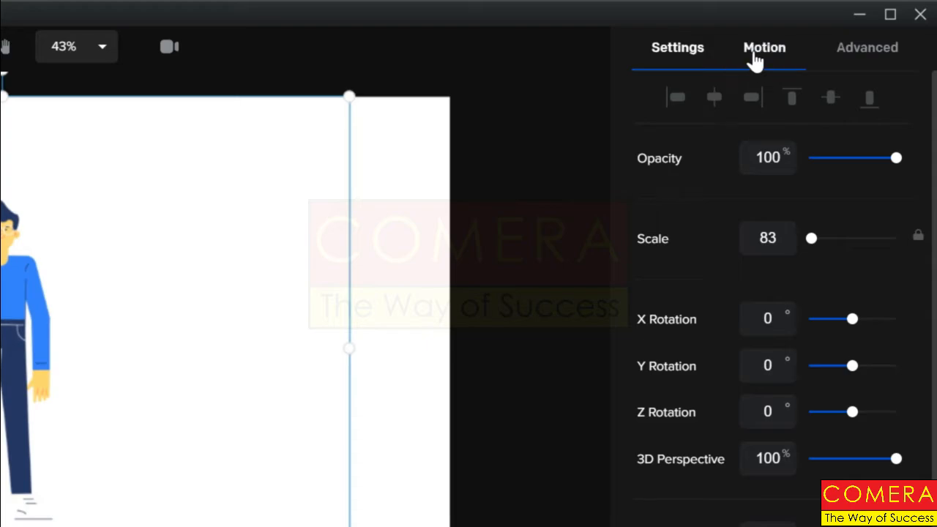
left_click(755, 52)
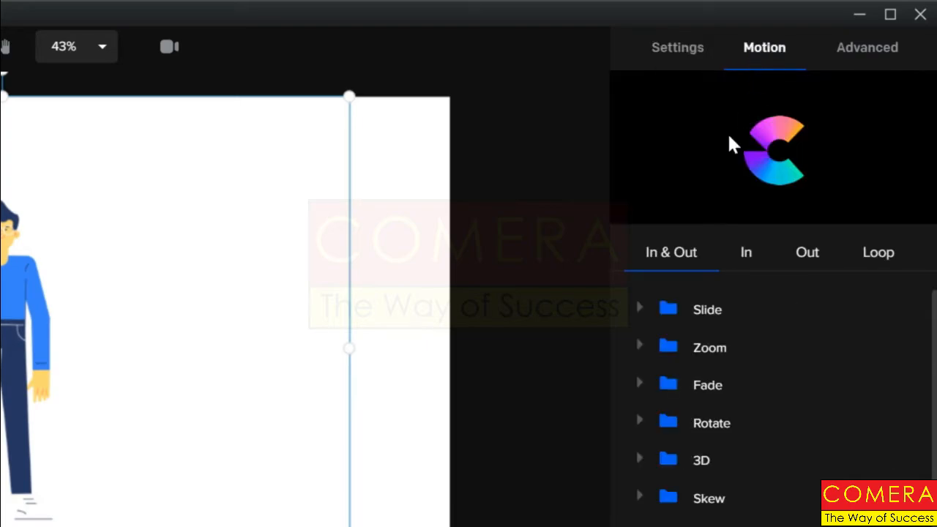
left_click(640, 310)
left_click(667, 344)
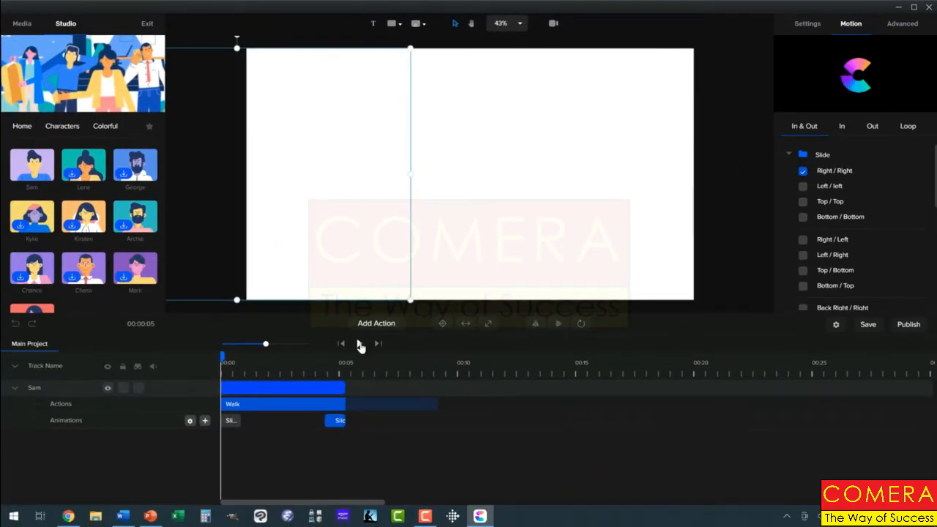
left_click(360, 345)
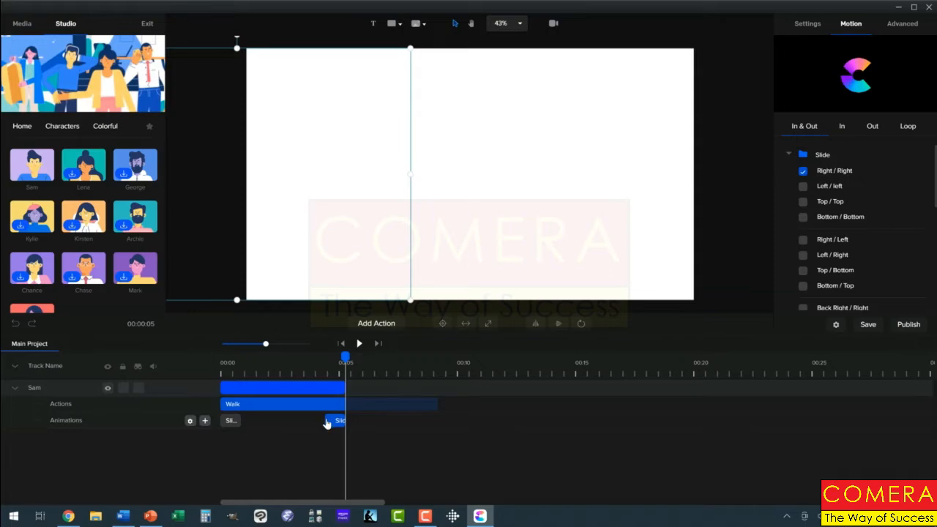
Lengthen Sam's outgoing and incoming Slide Right animations until they nearly meet at mid-clip, and preview the movement.
left_click_drag(326, 420, 282, 427)
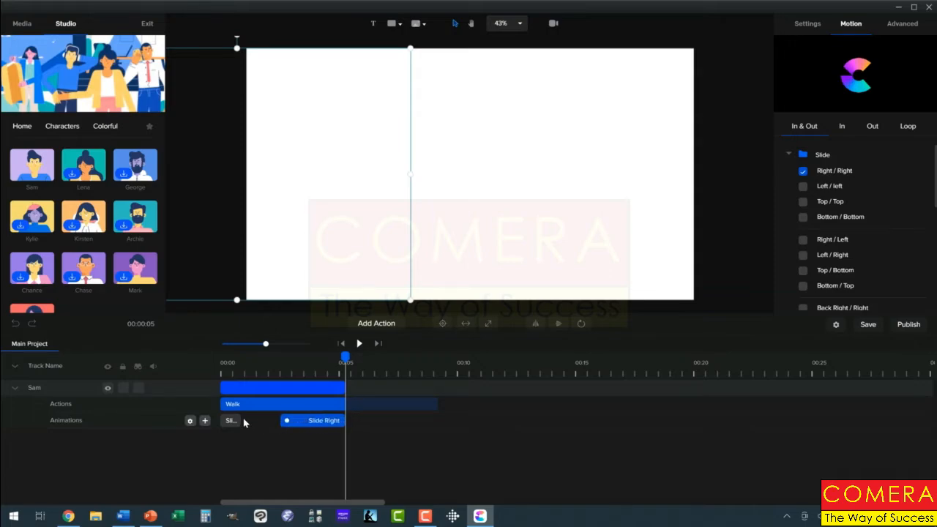
left_click_drag(246, 427, 275, 428)
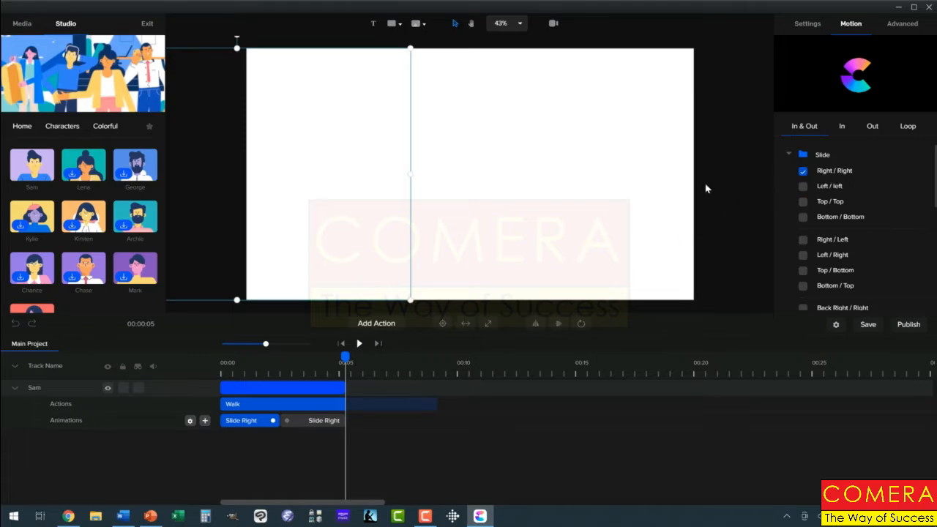
left_click_drag(329, 360, 207, 385)
left_click(359, 344)
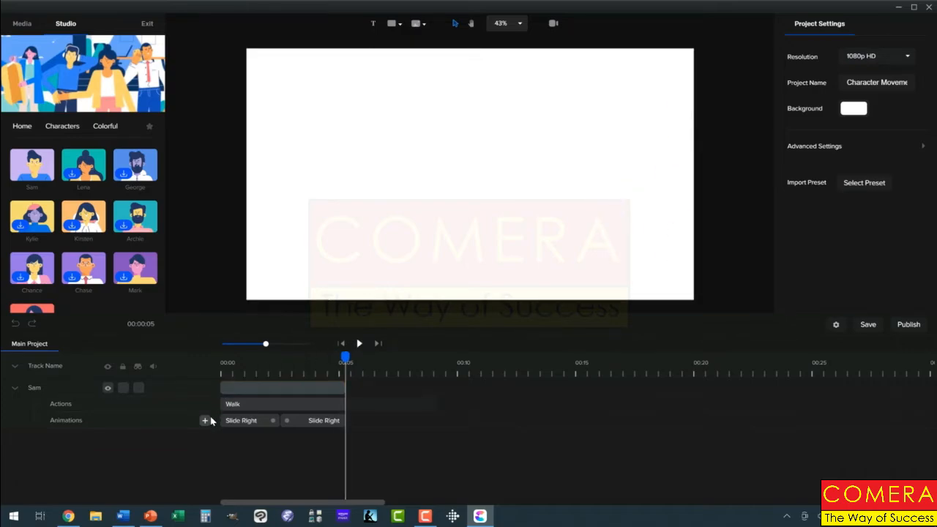
Disable the fade on both of Sam's Slide Right animations and preview the walk across the canvas.
left_click(236, 423)
right_click(238, 425)
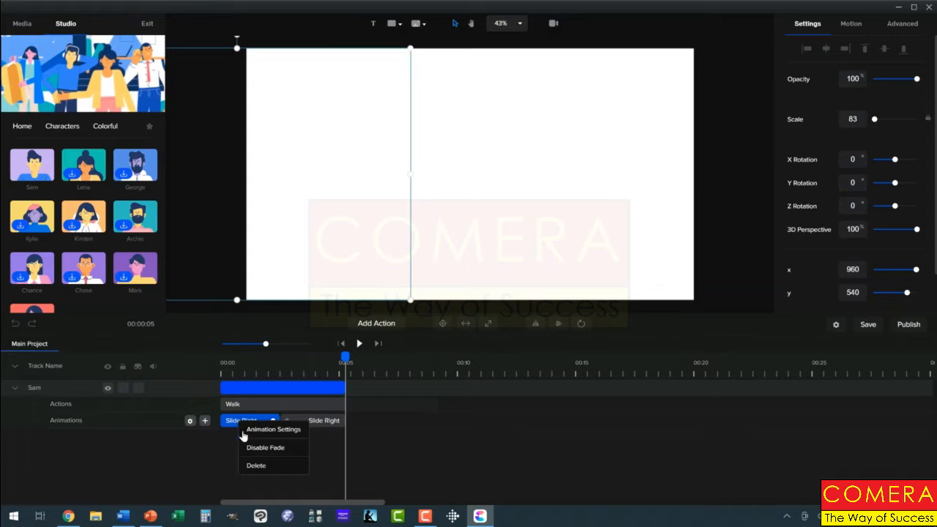
left_click(253, 448)
left_click(309, 422)
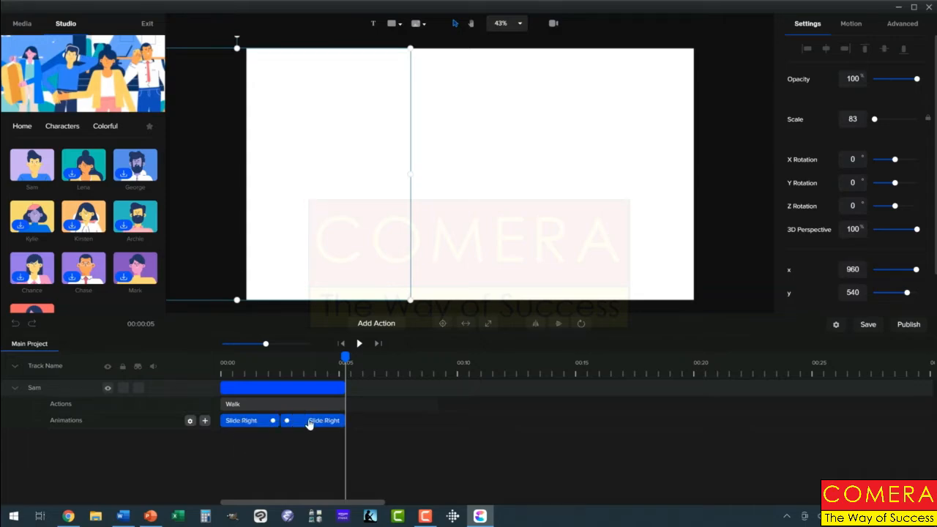
right_click(308, 425)
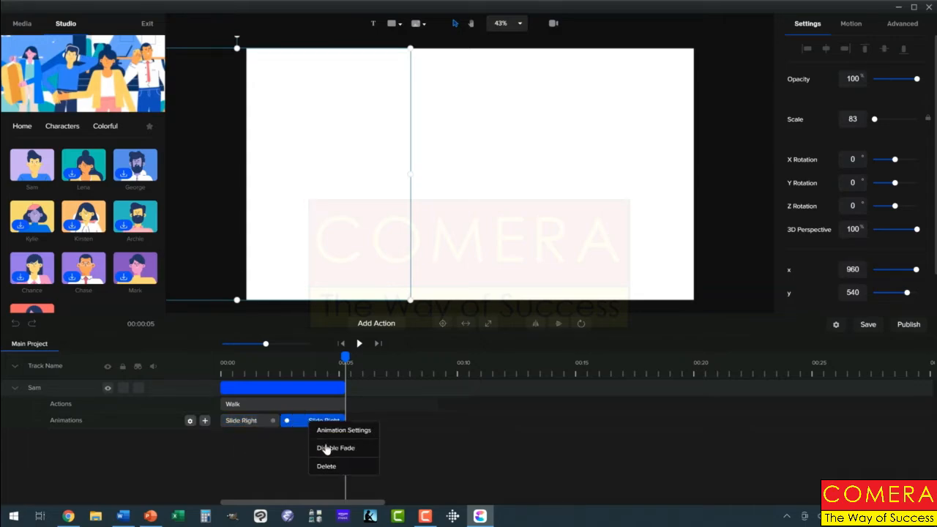
left_click(324, 449)
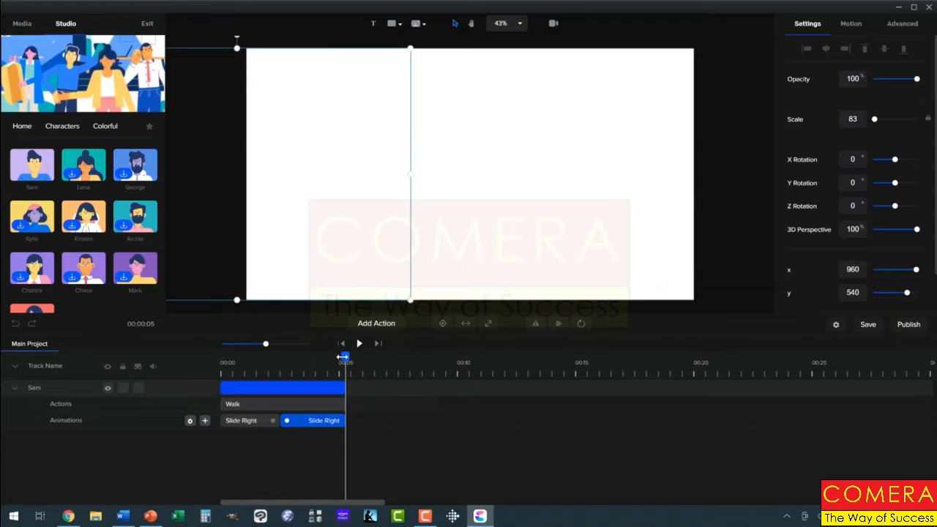
left_click_drag(284, 366, 189, 372)
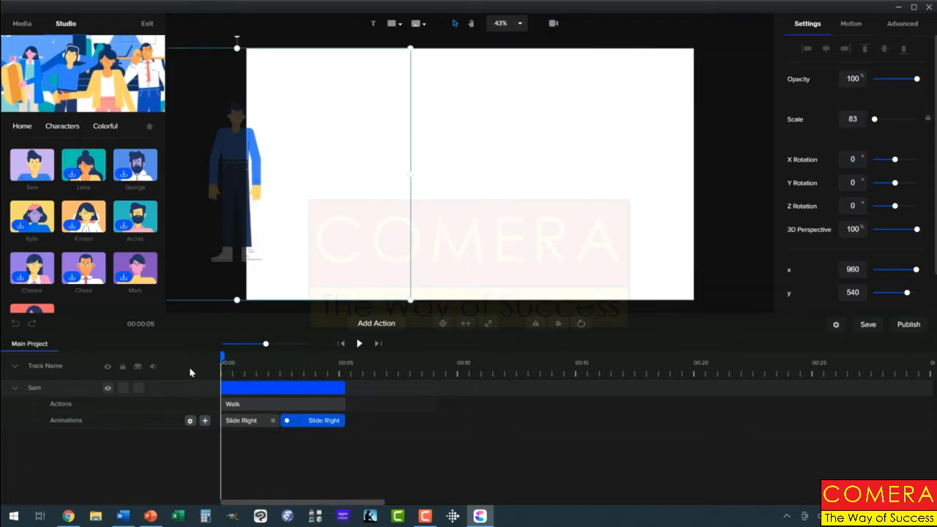
left_click(359, 344)
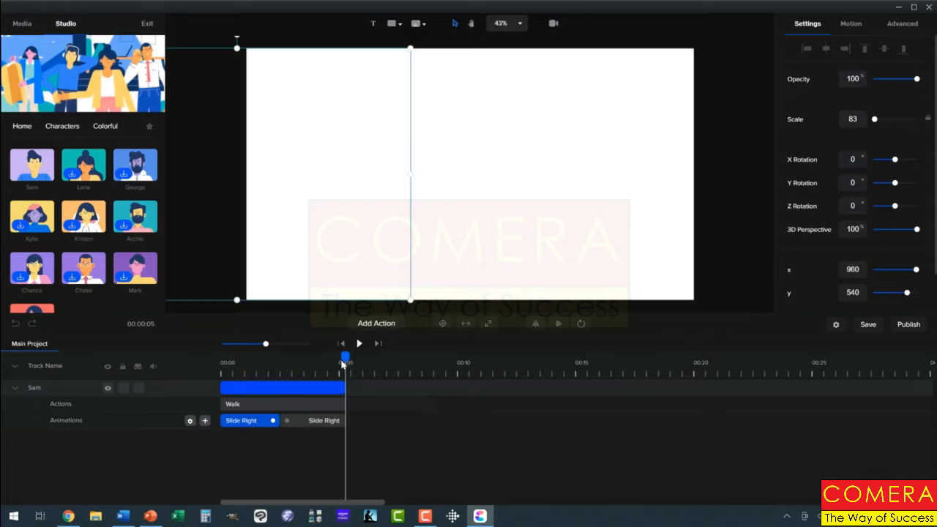
left_click_drag(345, 355, 224, 357)
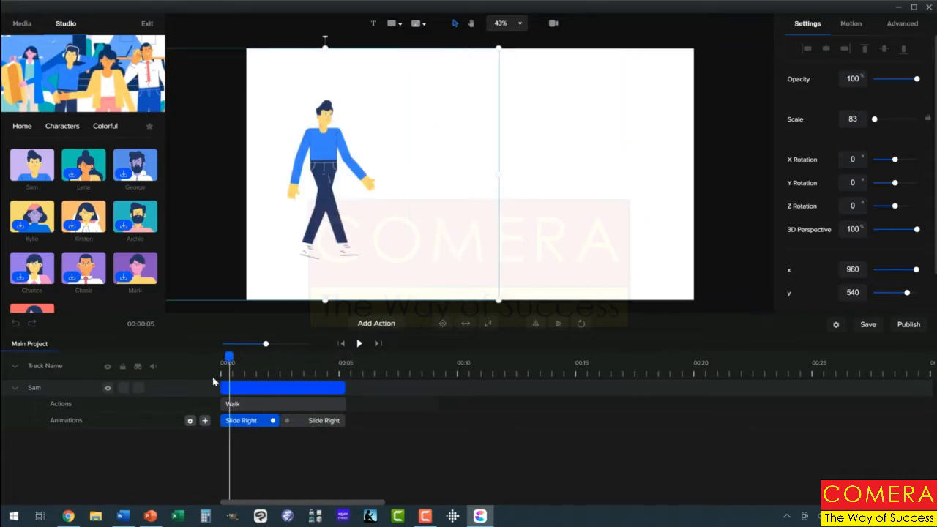
left_click(288, 384)
left_click_drag(288, 384, 320, 385)
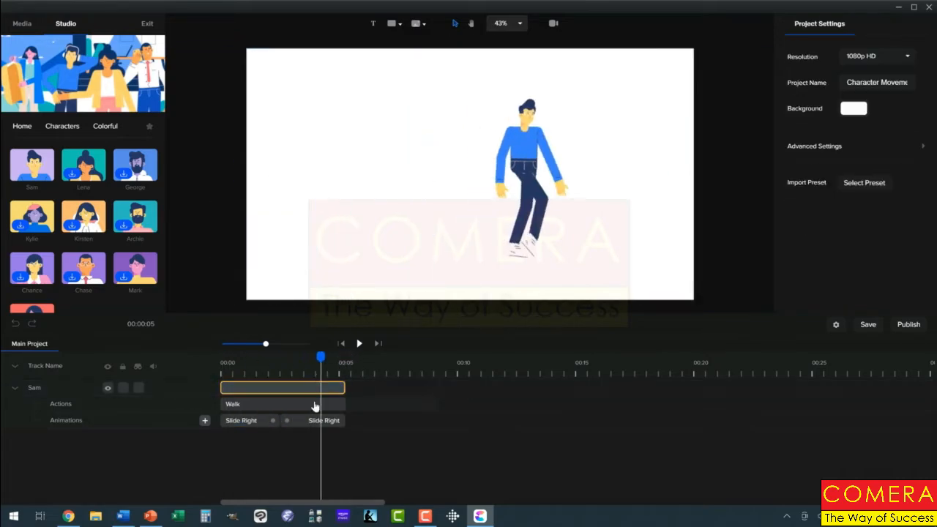
Delete both Slide Right animations from Sam's animation track.
left_click(256, 422)
right_click(256, 423)
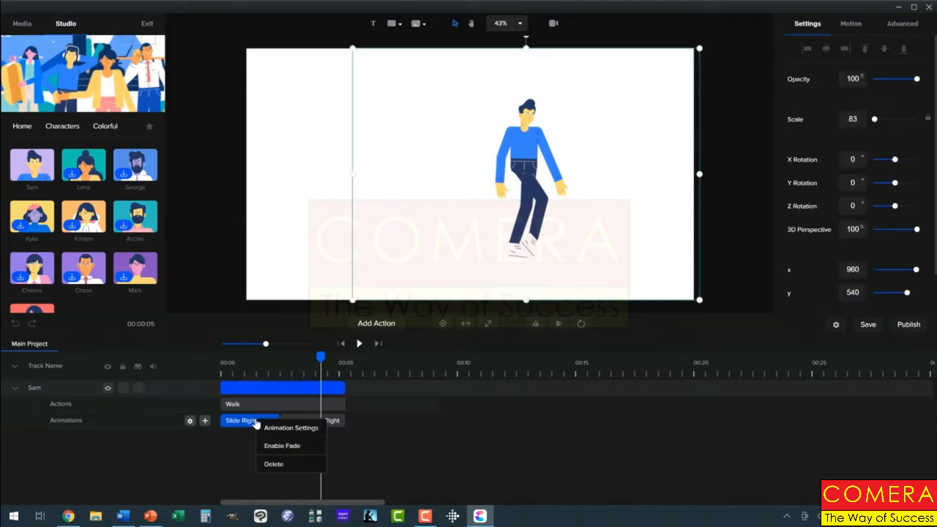
left_click(273, 464)
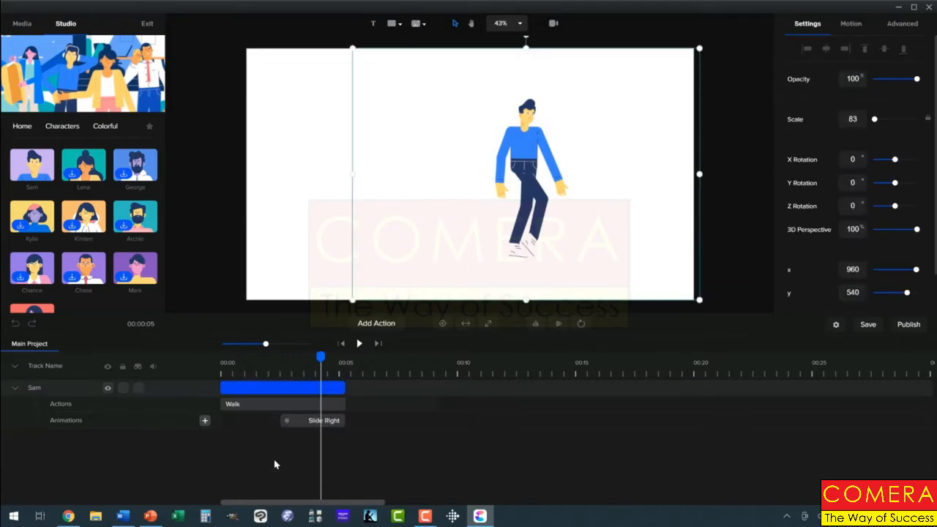
right_click(300, 422)
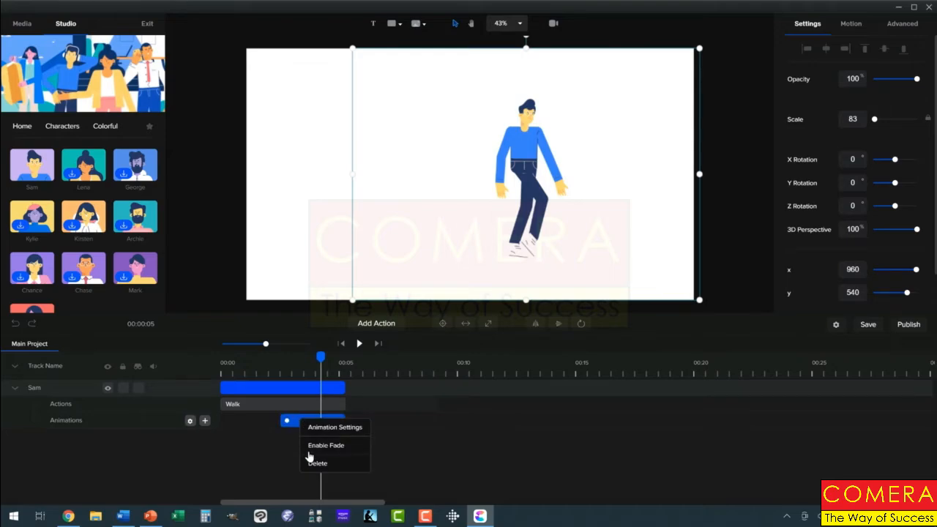
left_click(314, 464)
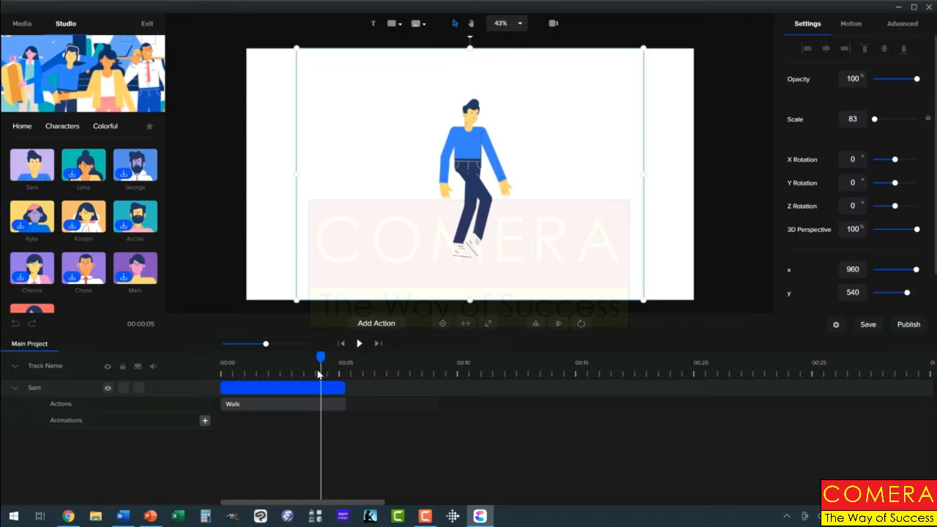
Add a custom Position animation to Sam's track and stretch it over most of the clip, leaving a short gap at both ends.
left_click_drag(285, 362, 320, 381)
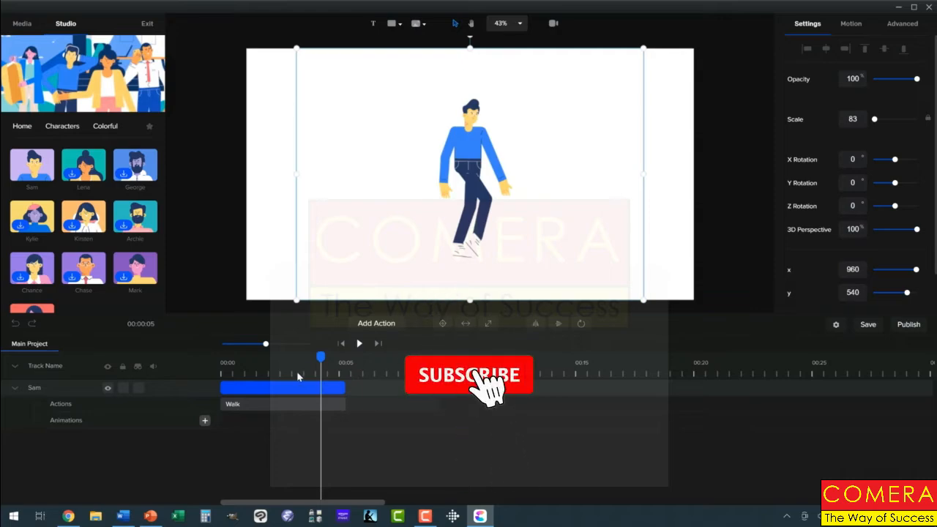
left_click_drag(298, 376, 184, 417)
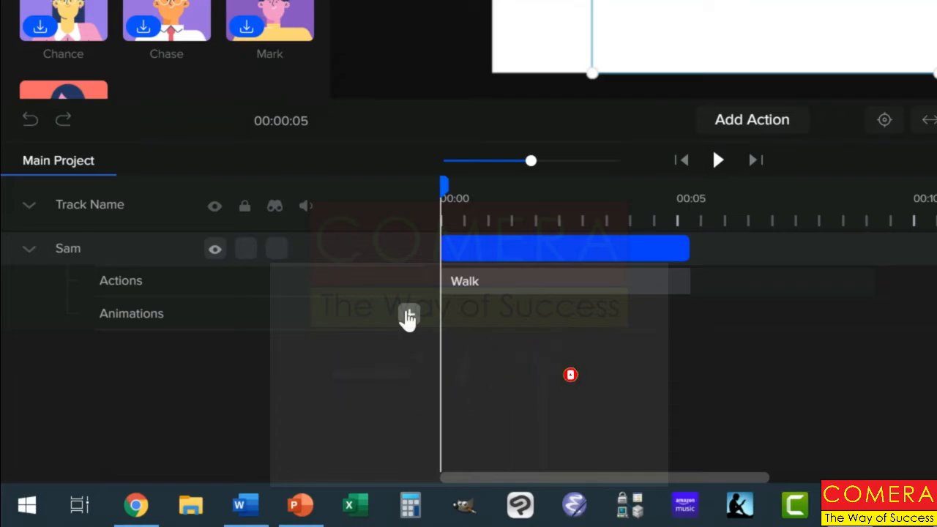
left_click(408, 317)
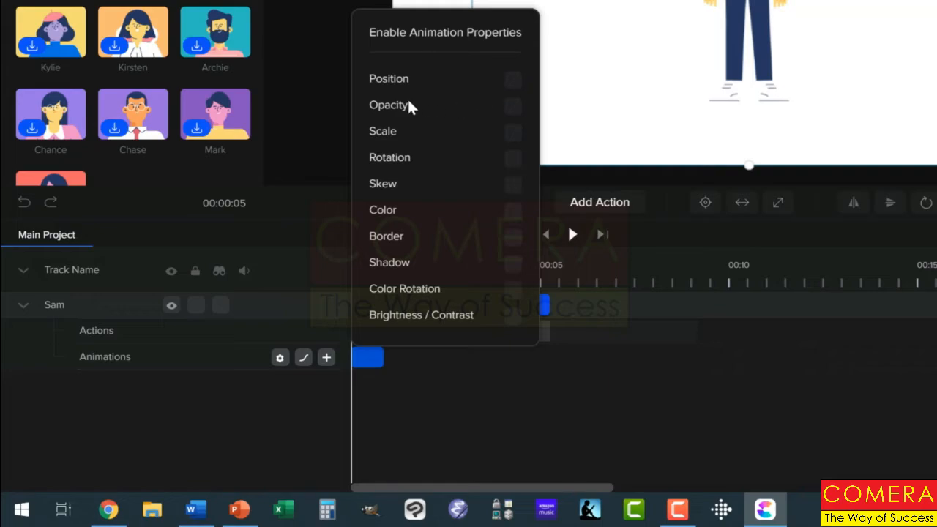
left_click(513, 80)
left_click(507, 375)
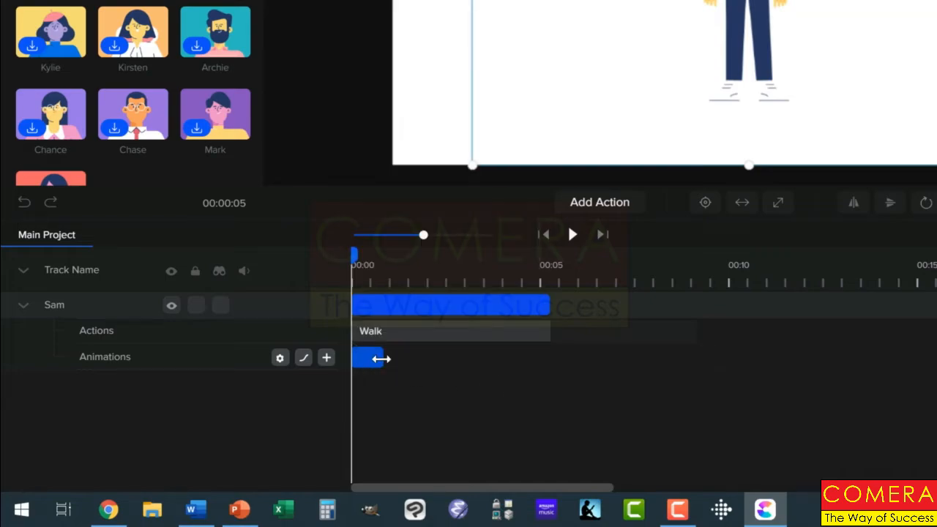
left_click_drag(381, 358, 505, 359)
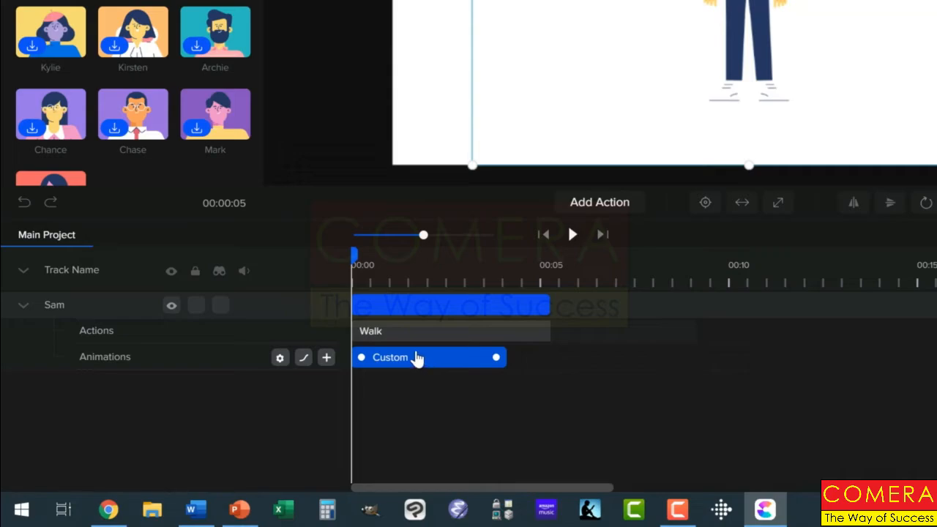
left_click_drag(416, 360, 442, 360)
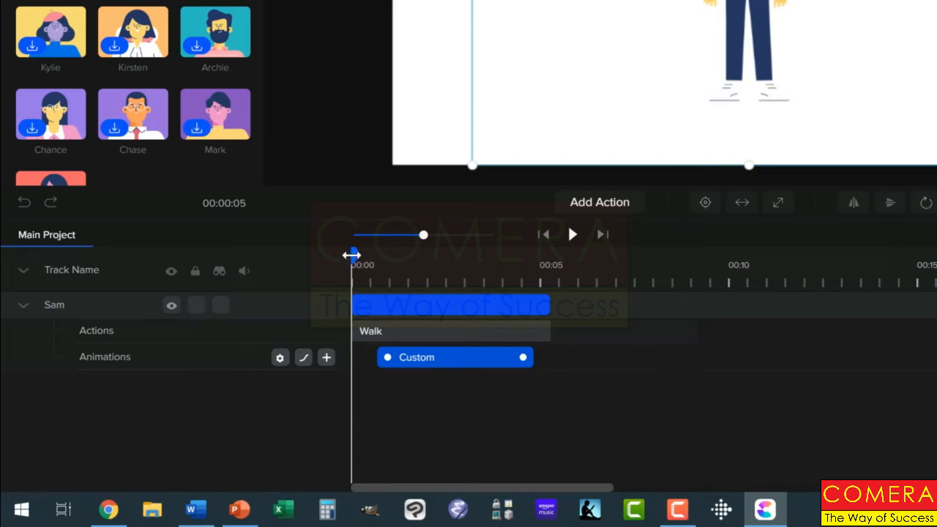
At a time before the custom animation begins, place Sam off the canvas's left side at x -239, vertically centred.
left_click_drag(352, 255, 364, 255)
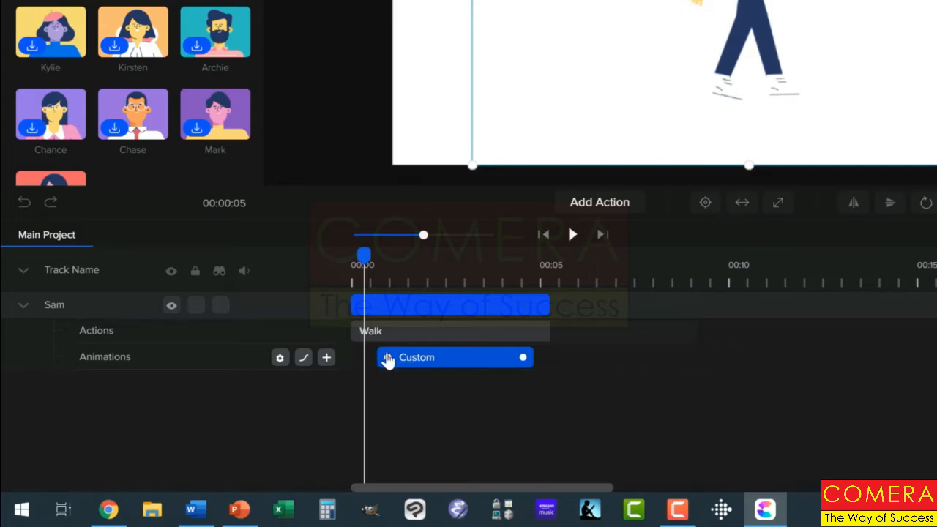
left_click_drag(469, 366, 463, 365)
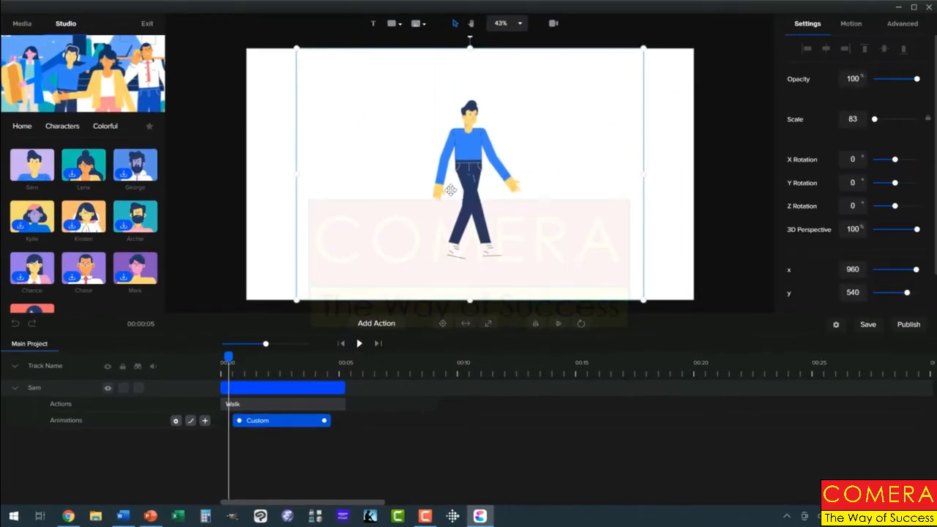
left_click_drag(450, 191, 189, 186)
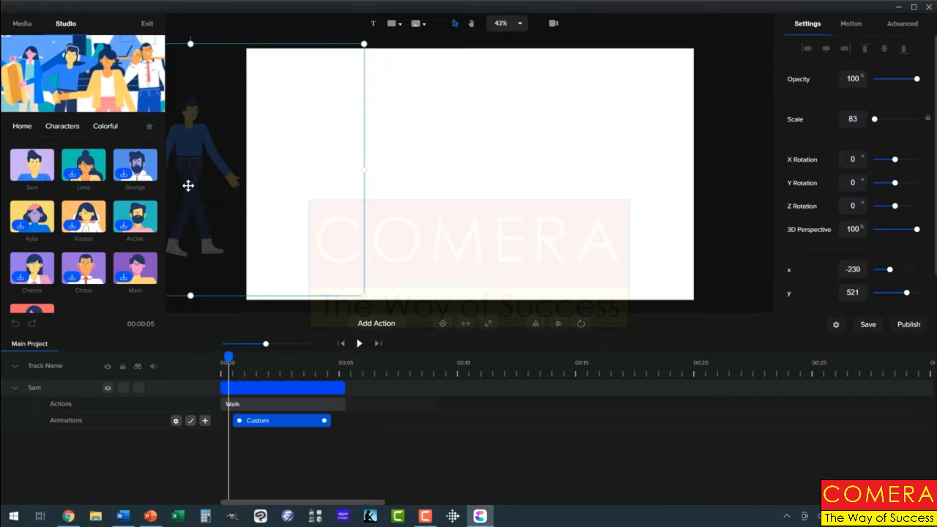
left_click(883, 53)
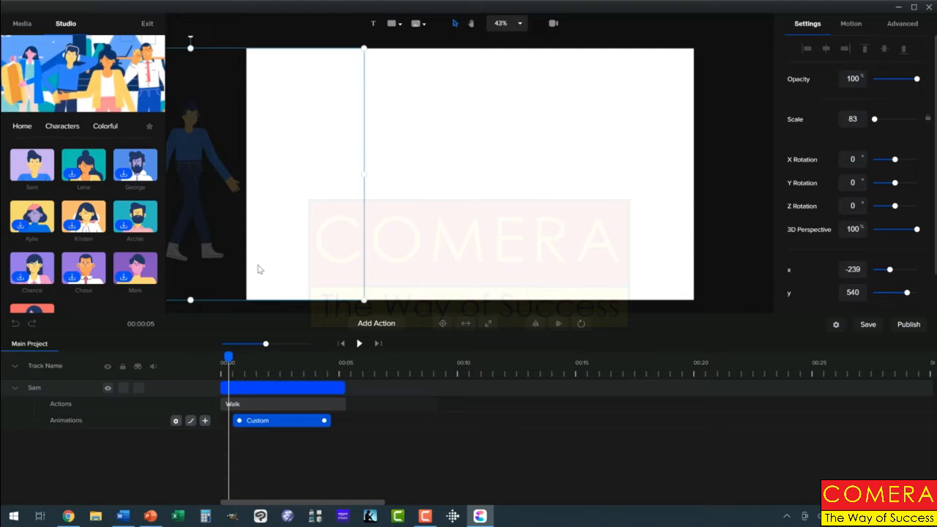
At a time after the custom animation ends, place Sam off the canvas's right side at x 2136, vertically centred, and preview the walk.
left_click_drag(226, 357, 339, 355)
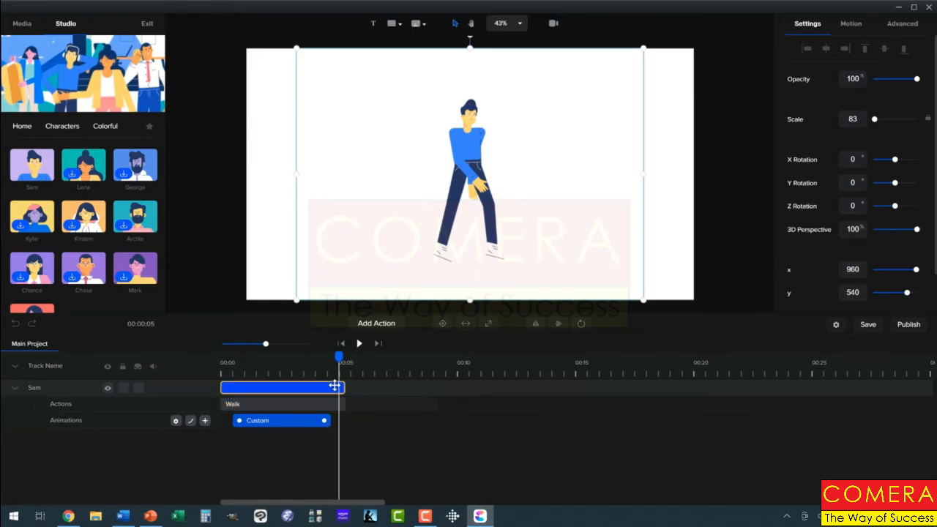
left_click_drag(477, 177, 739, 175)
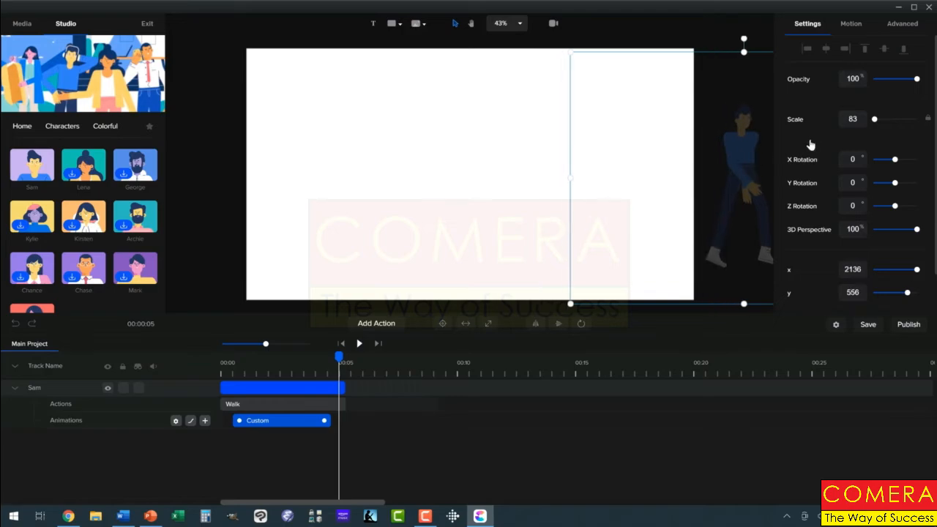
left_click(883, 52)
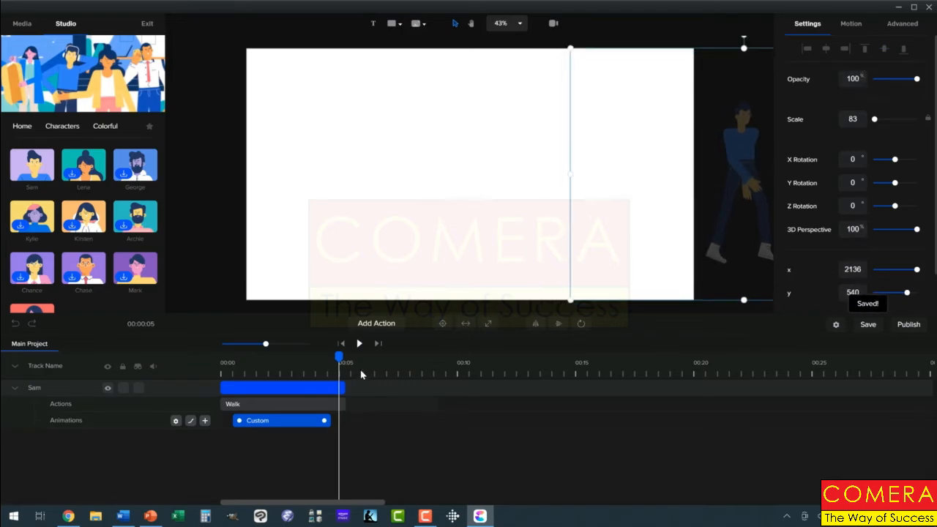
left_click_drag(338, 358, 207, 362)
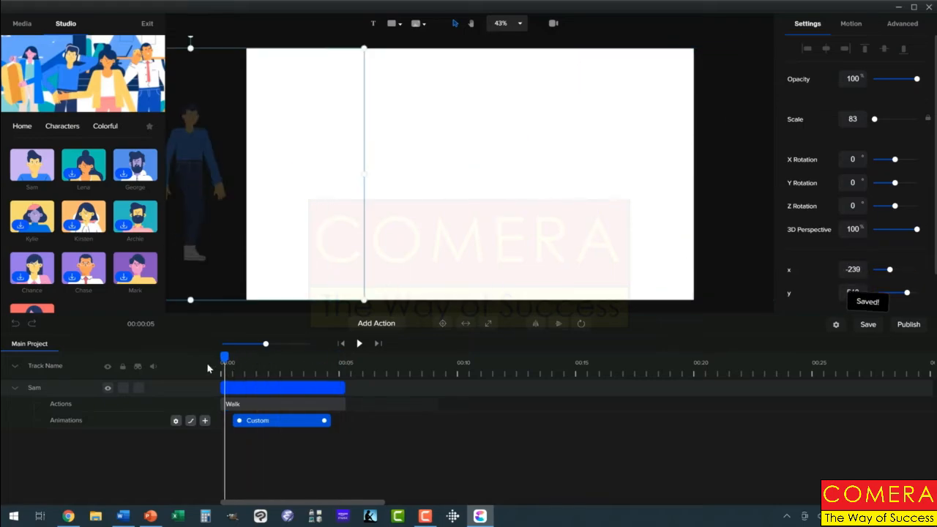
left_click(359, 345)
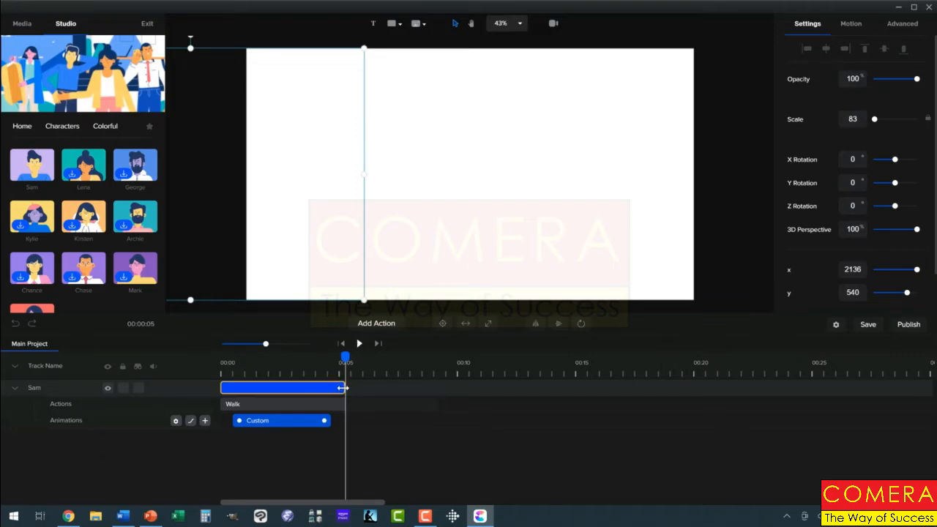
Extend Sam's clip to about 9 seconds, stretch the custom animation over its full length, and play it from the start.
left_click_drag(365, 388, 431, 388)
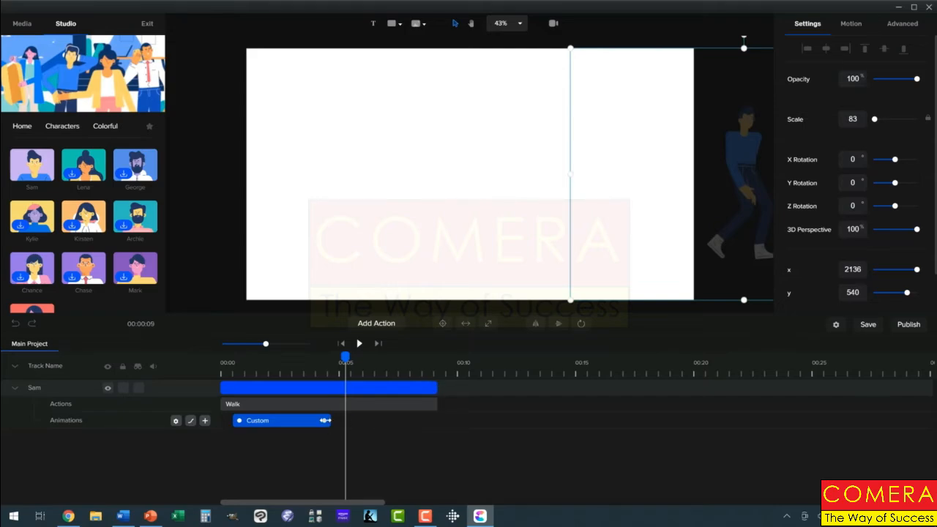
left_click_drag(352, 426, 420, 424)
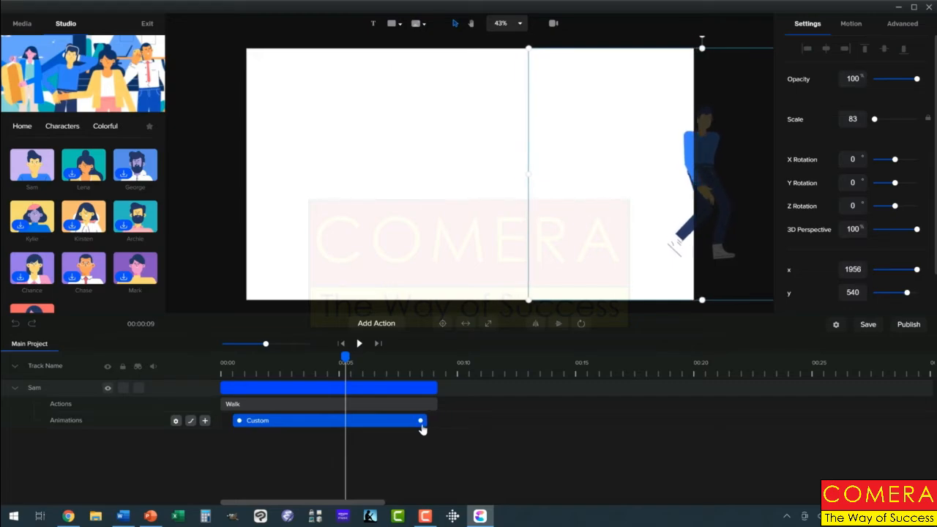
left_click_drag(402, 369, 450, 371)
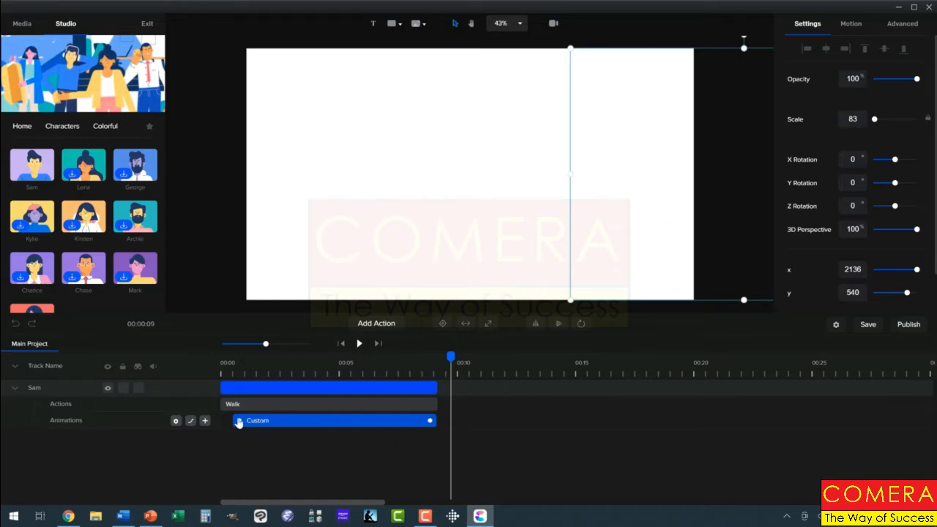
left_click_drag(238, 423, 216, 420)
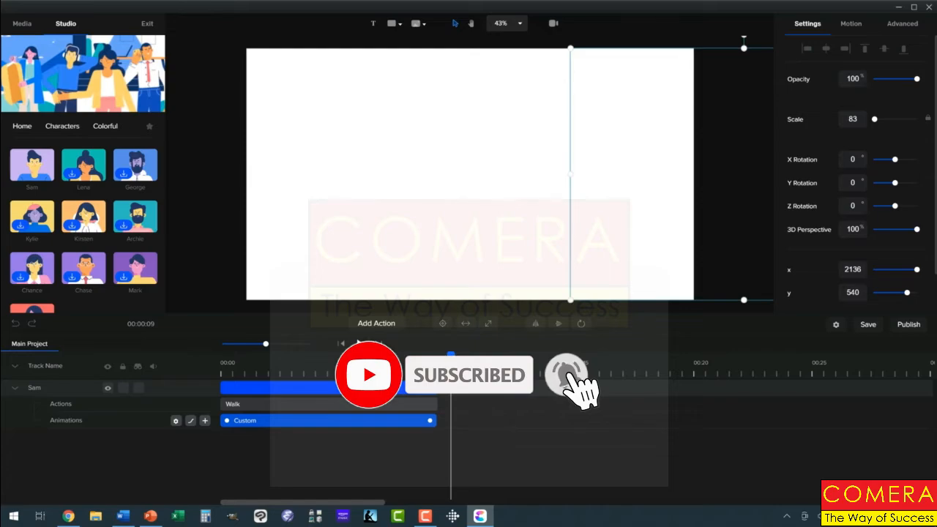
left_click_drag(451, 371, 209, 376)
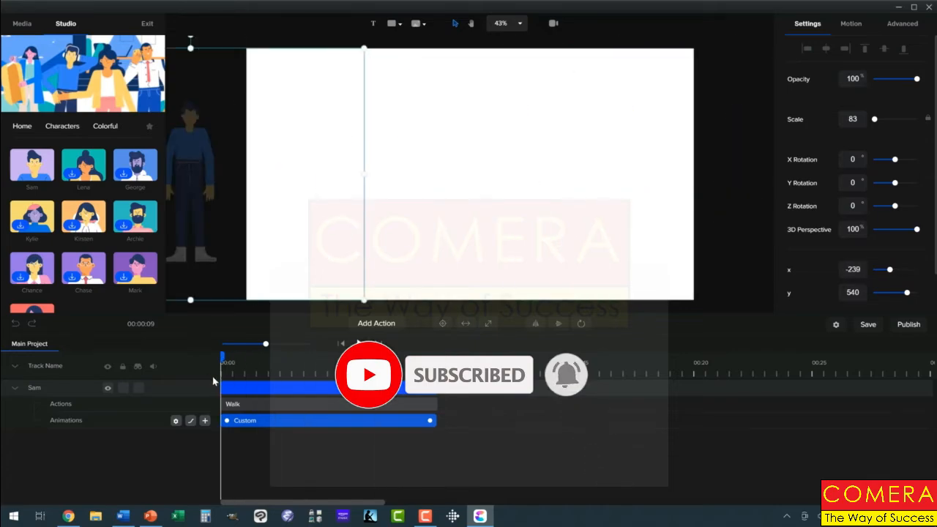
left_click(360, 344)
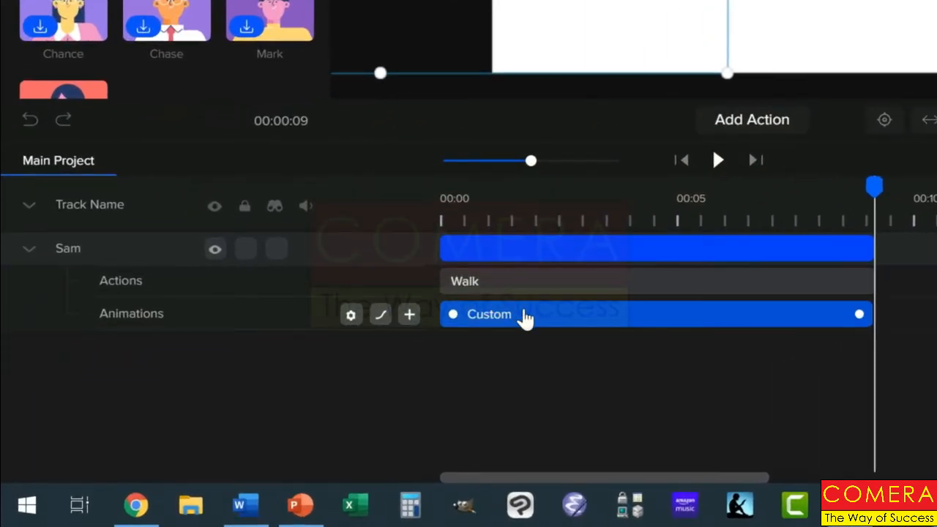
Set the easing of Sam's custom animation to Linear and play the walk from the start.
right_click(525, 318)
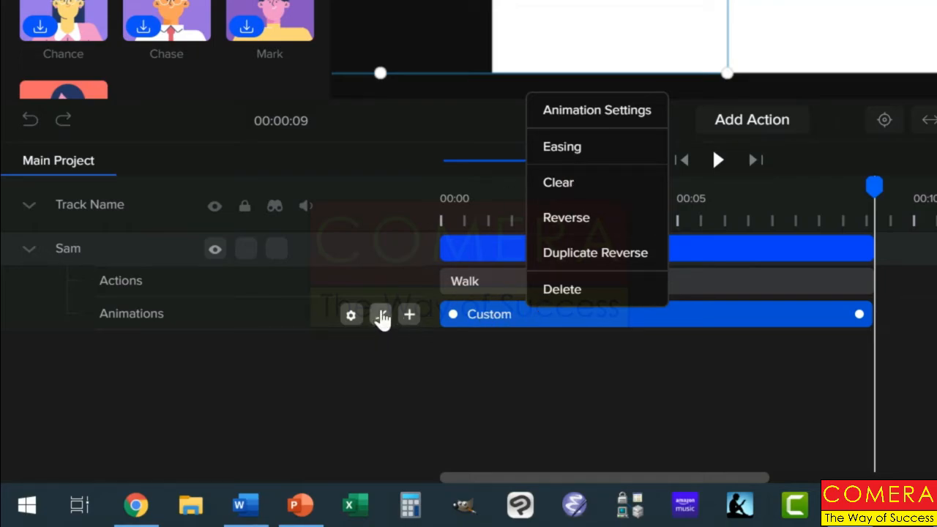
left_click(381, 316)
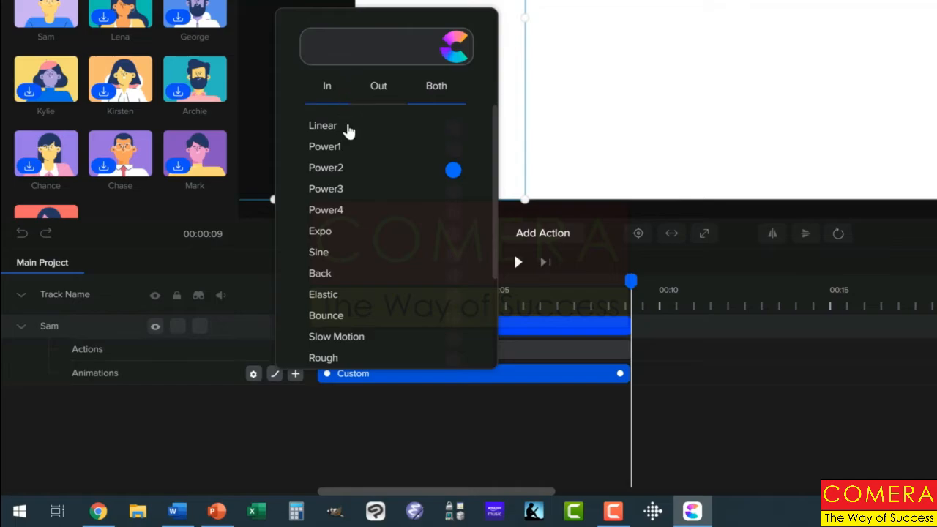
left_click(452, 130)
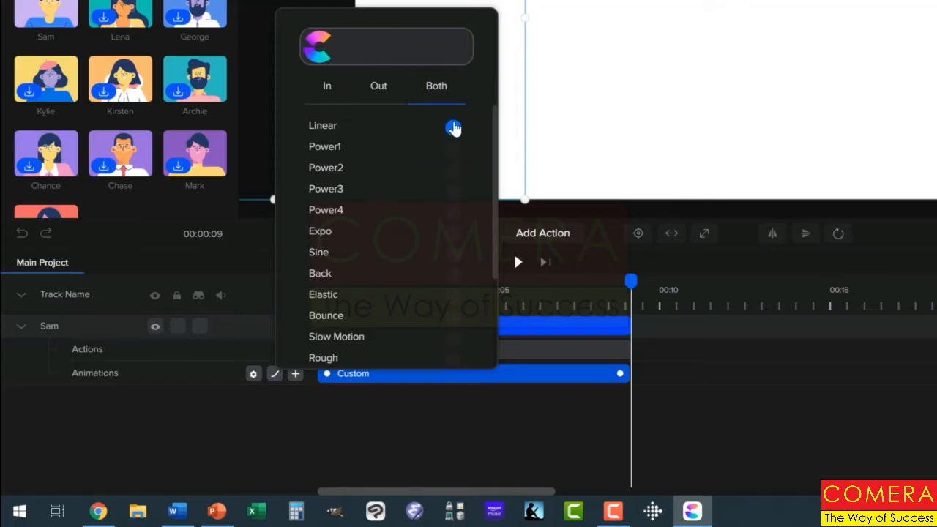
left_click(454, 128)
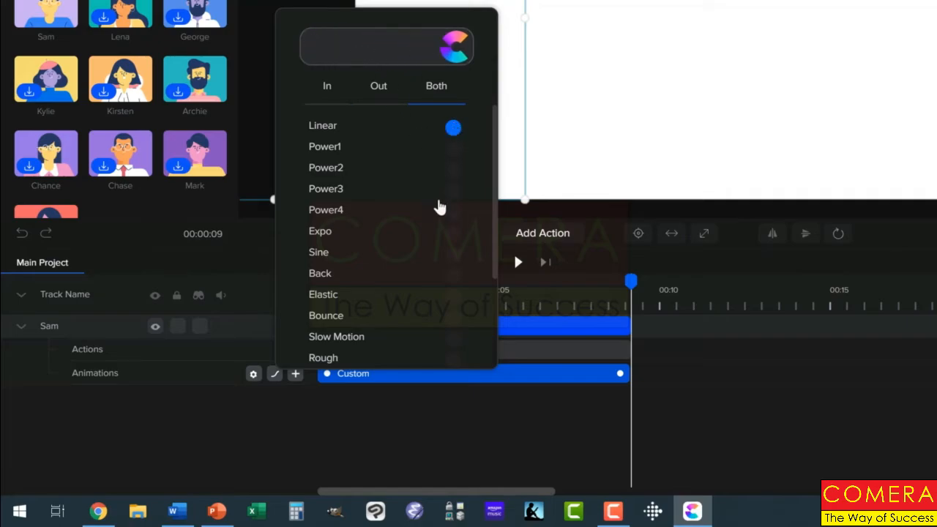
left_click(681, 379)
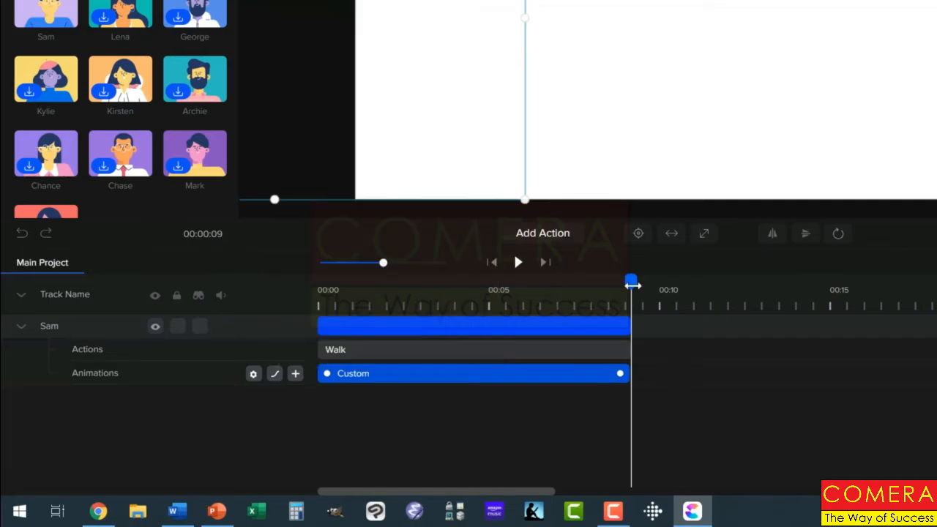
left_click_drag(631, 284, 297, 312)
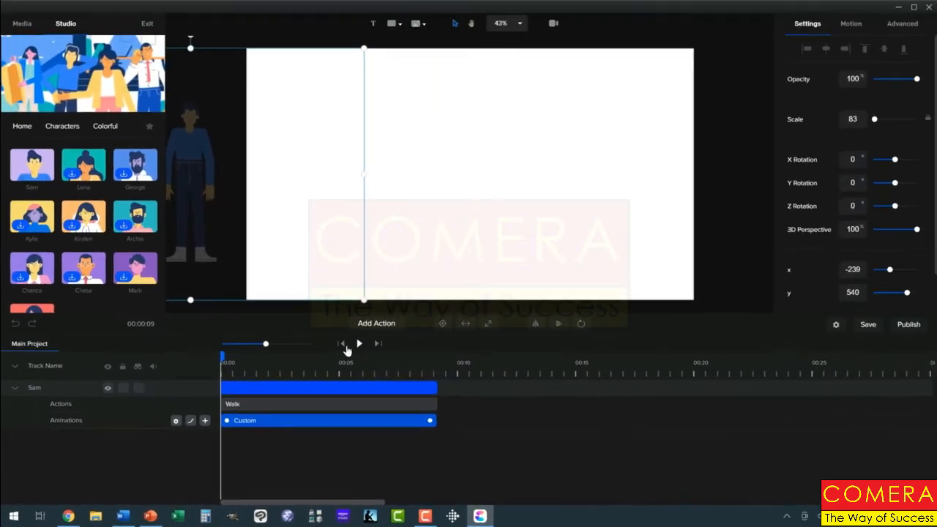
left_click(519, 262)
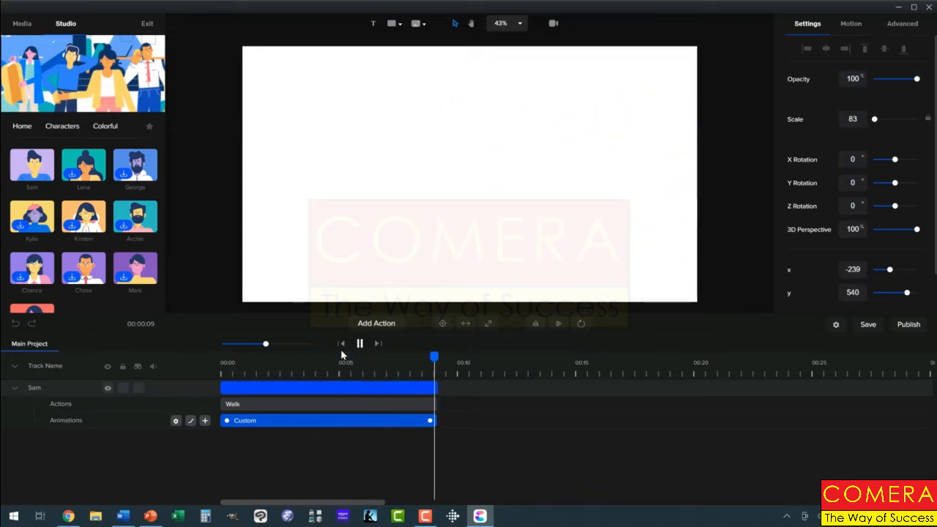
left_click(341, 413)
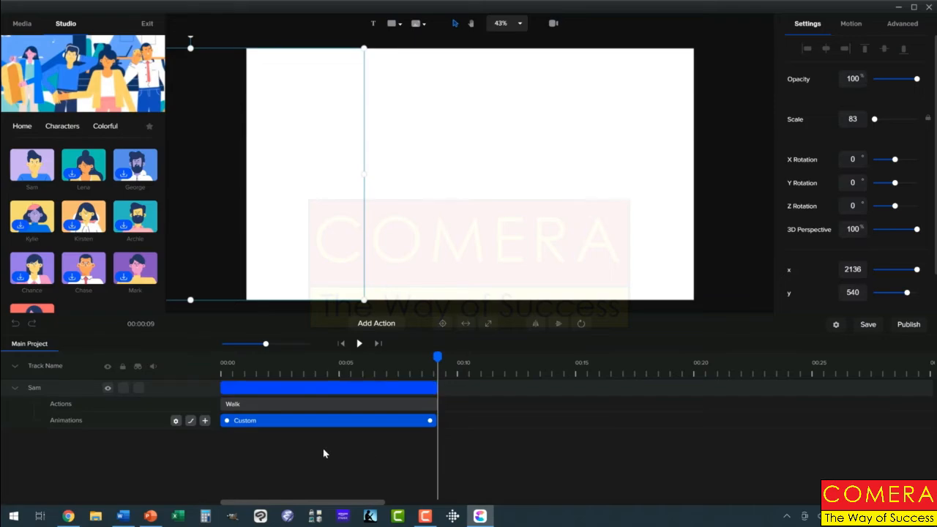
Duplicate the Sam track together with its Walk action and custom animation.
left_click(320, 389)
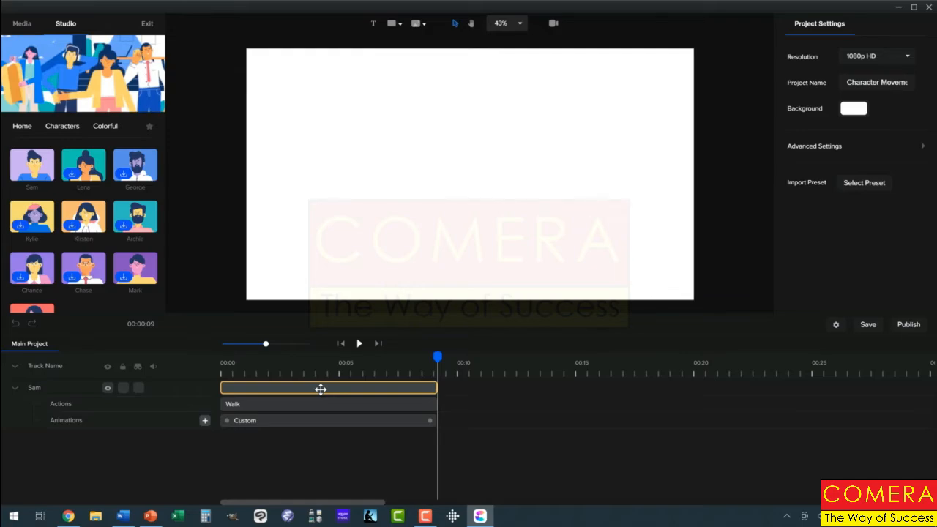
left_click(321, 389)
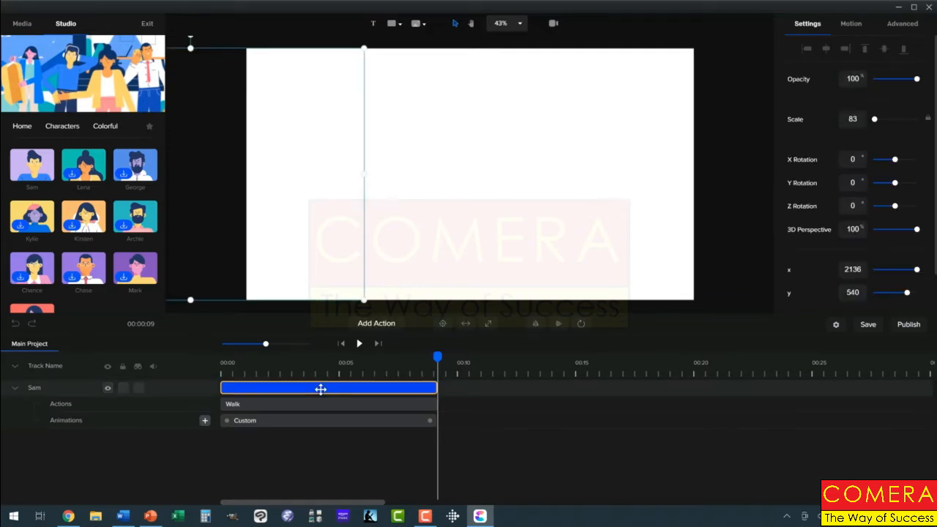
right_click(320, 391)
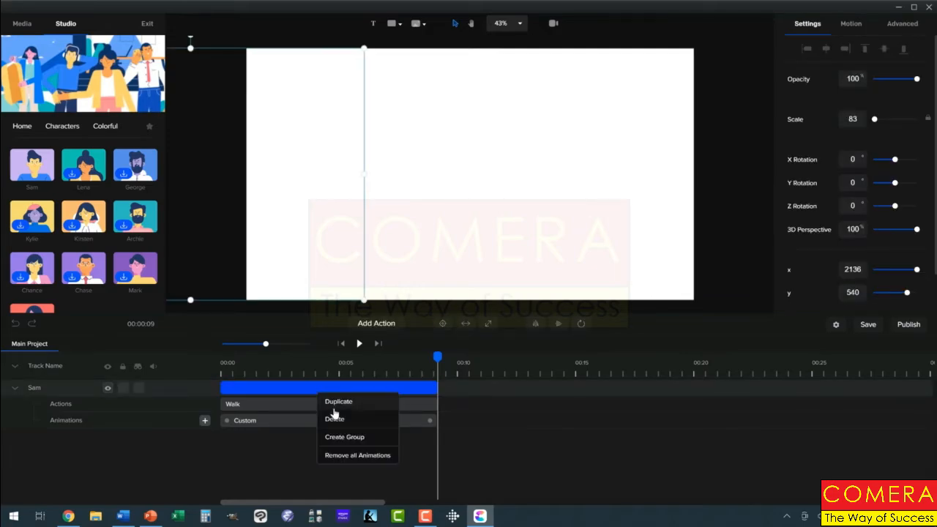
left_click(338, 402)
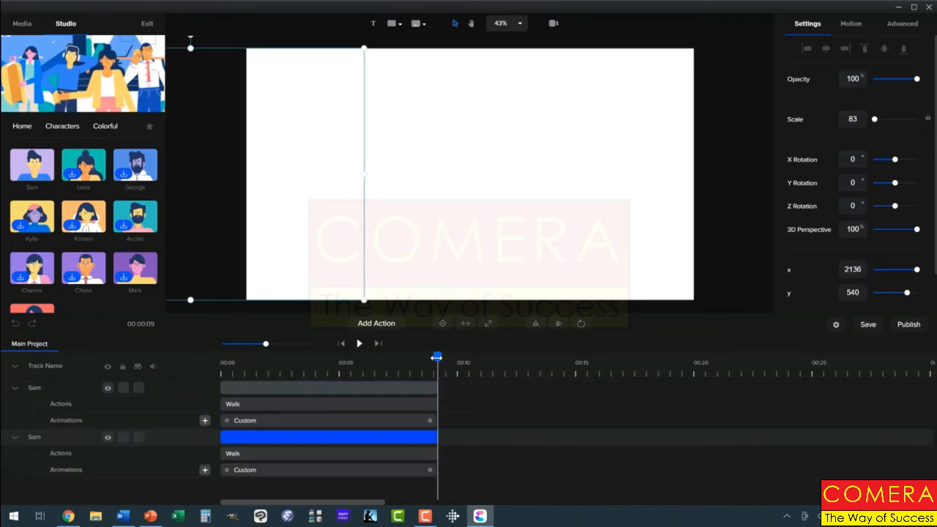
Move the upper Sam clip with its Walk action and custom animation to start at about 9 seconds, directly after the lower Sam clip.
left_click_drag(436, 357, 209, 388)
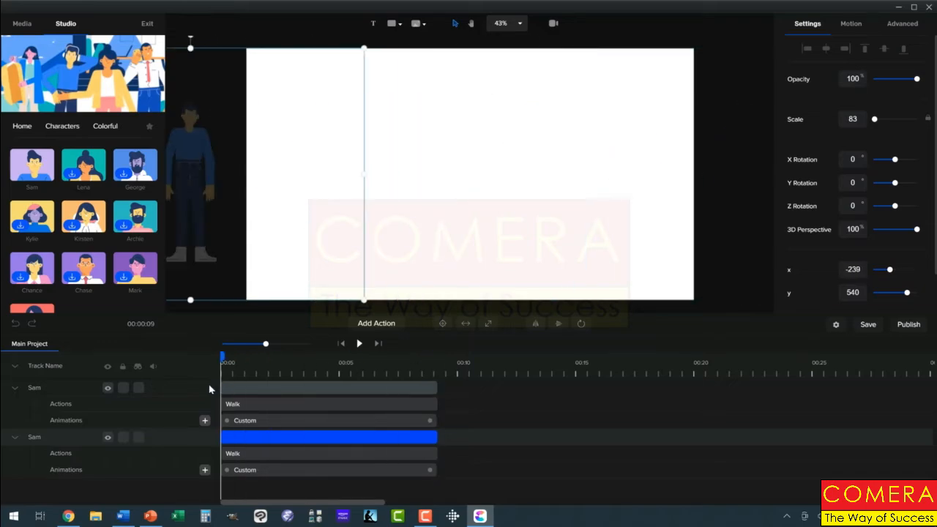
left_click(208, 389)
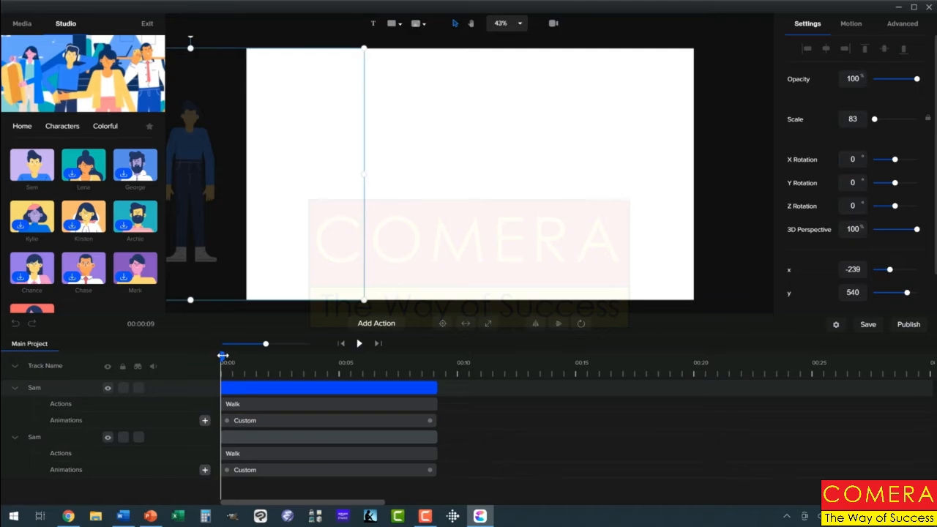
left_click_drag(222, 355, 440, 415)
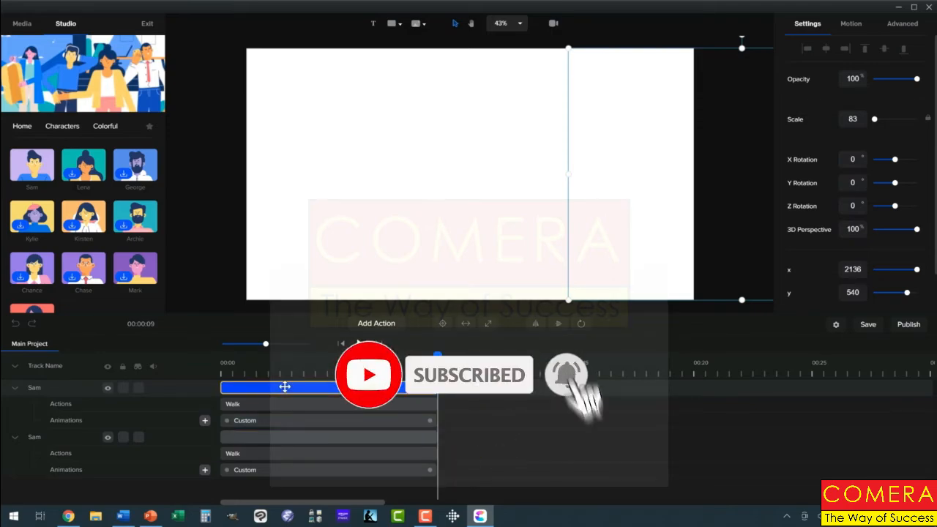
left_click_drag(285, 387, 502, 387)
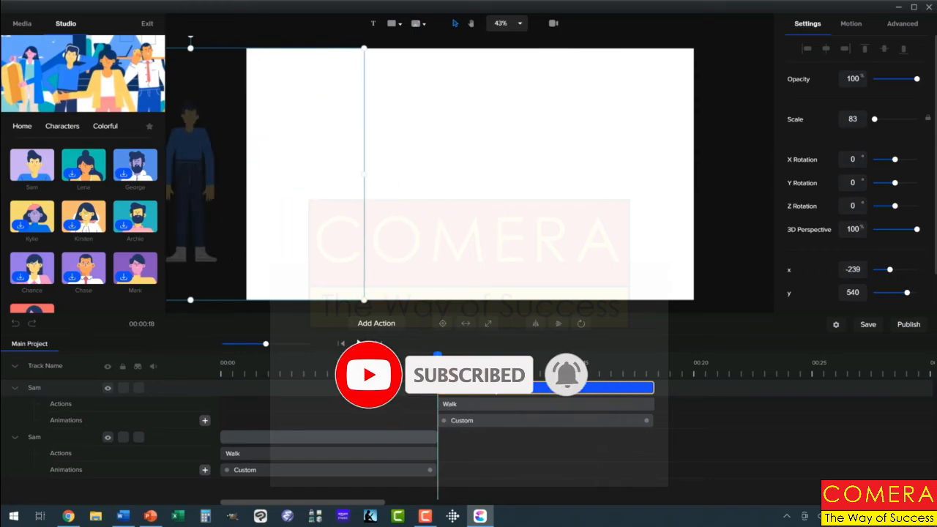
Centre the lower Sam at x 960 at the end of his custom animation, then extend that animation back to the clip's end.
left_click(426, 470)
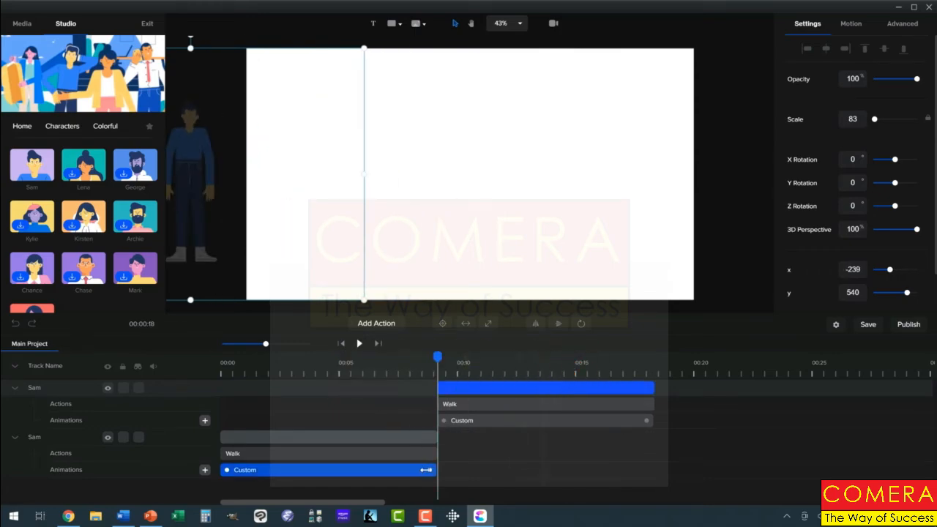
left_click_drag(426, 470, 413, 470)
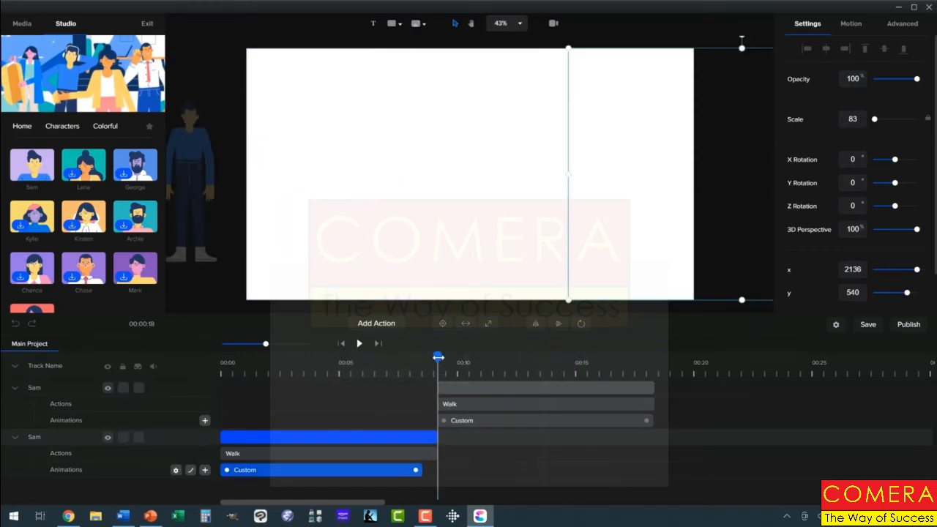
left_click_drag(437, 357, 429, 358)
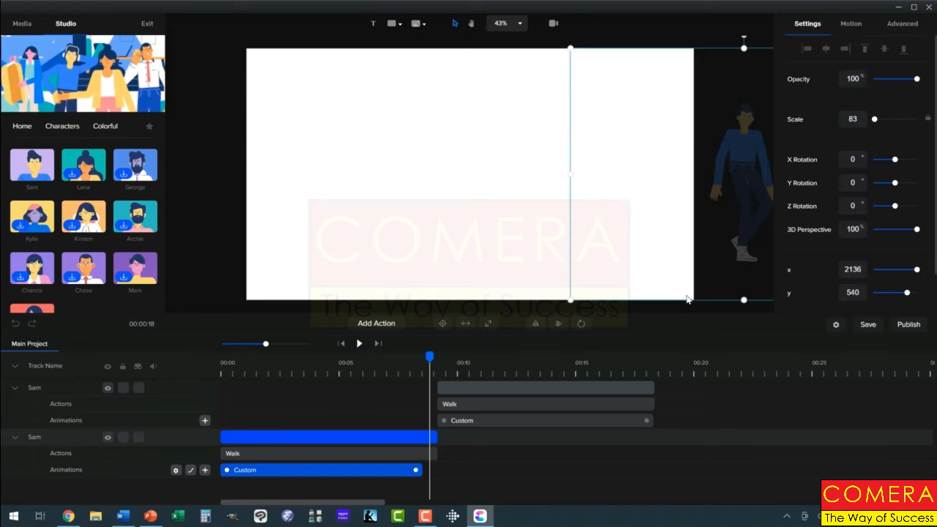
left_click(443, 325)
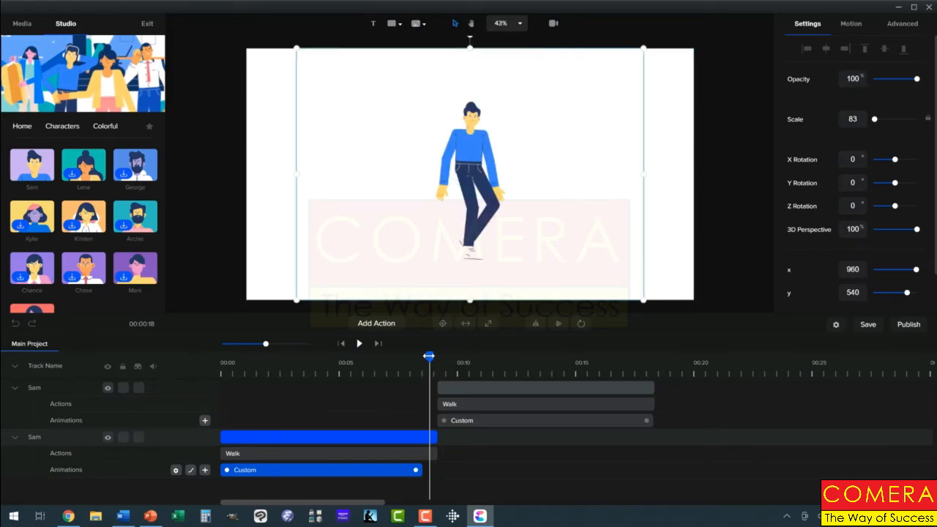
left_click_drag(387, 357, 410, 391)
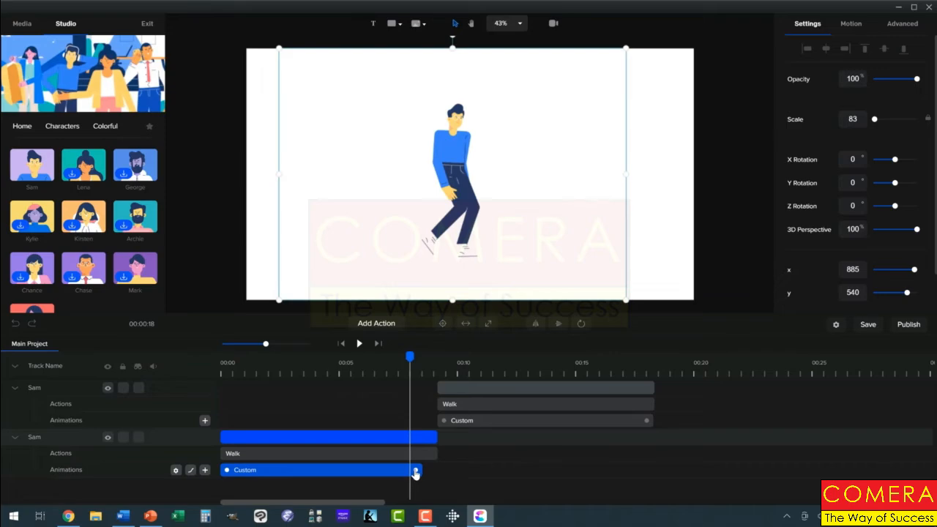
left_click_drag(415, 473, 430, 470)
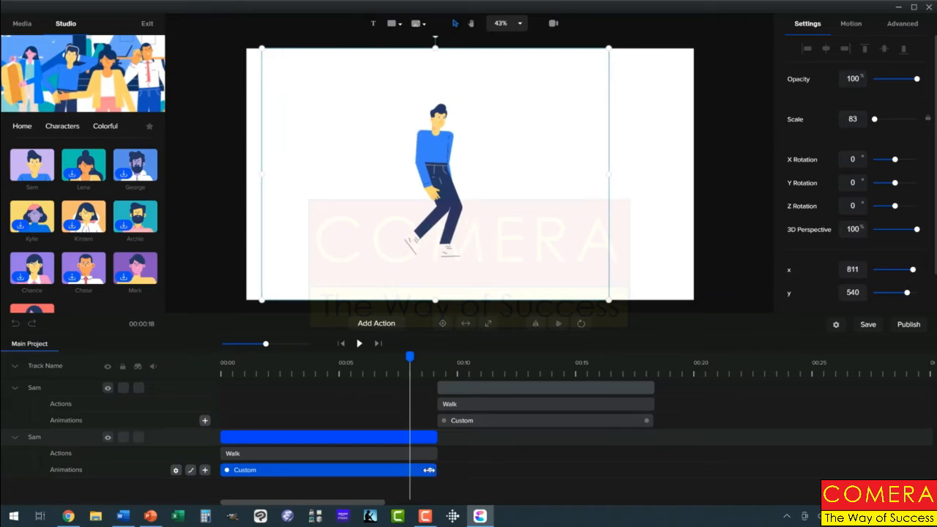
Centre the upper Sam at x 960 at the start of his custom animation, then stretch that animation back to the clip's start.
left_click(442, 423)
left_click_drag(443, 429, 451, 424)
left_click_drag(410, 356, 444, 362)
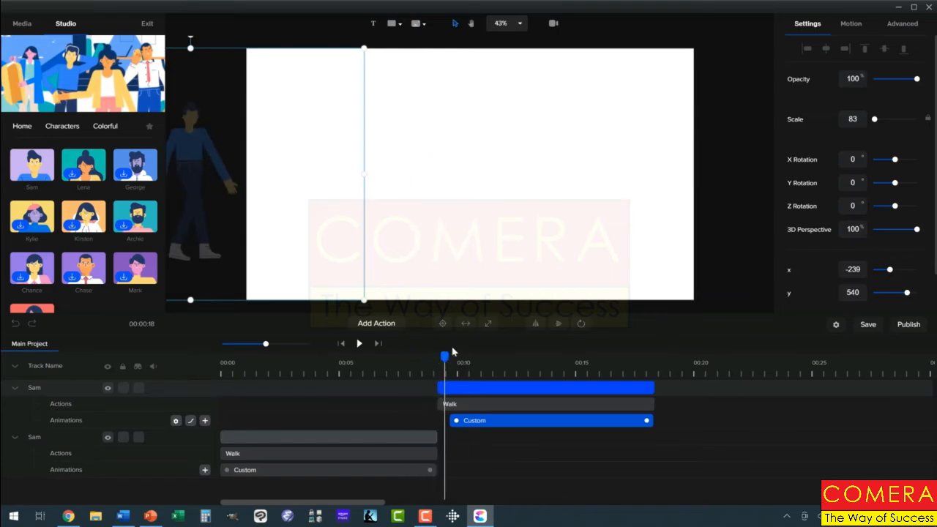
left_click(443, 324)
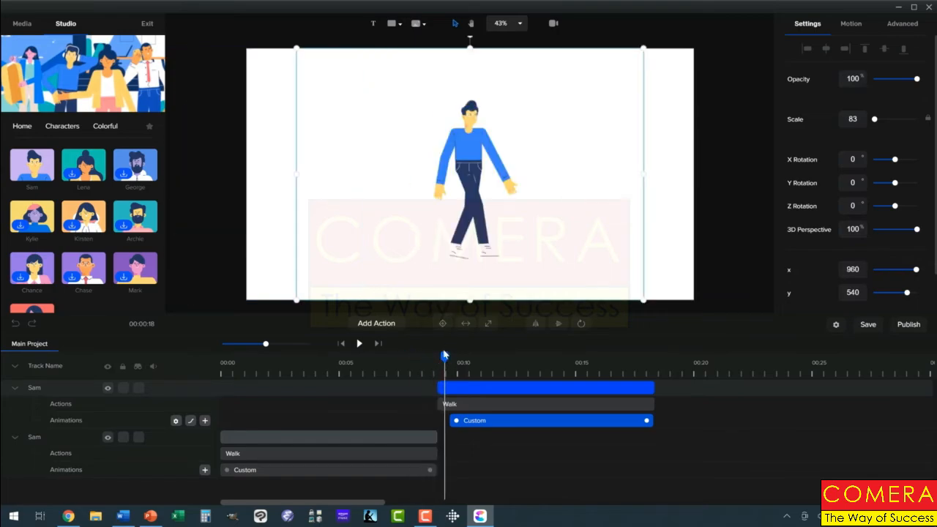
left_click_drag(442, 356, 432, 400)
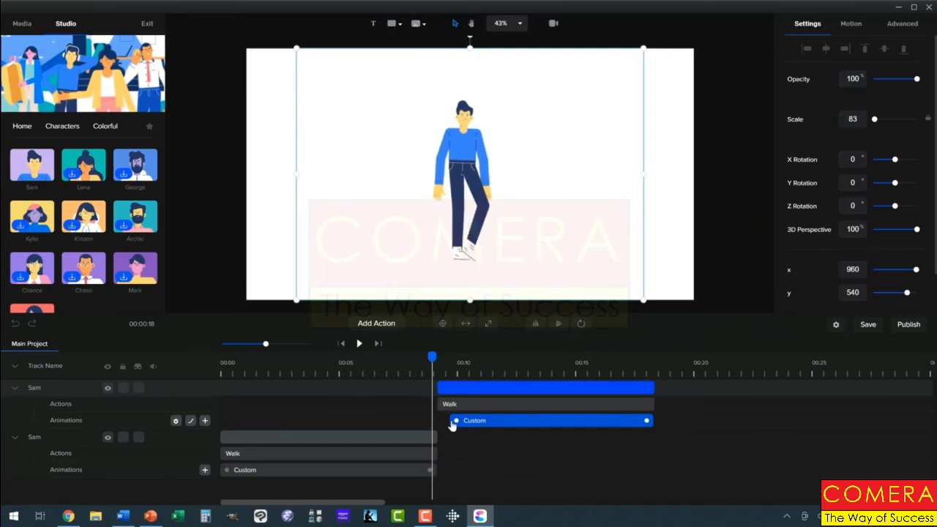
left_click_drag(454, 420, 442, 420)
Play both Sam clips from the start and scrub back to the transition between them.
left_click_drag(313, 373, 190, 383)
left_click(309, 390)
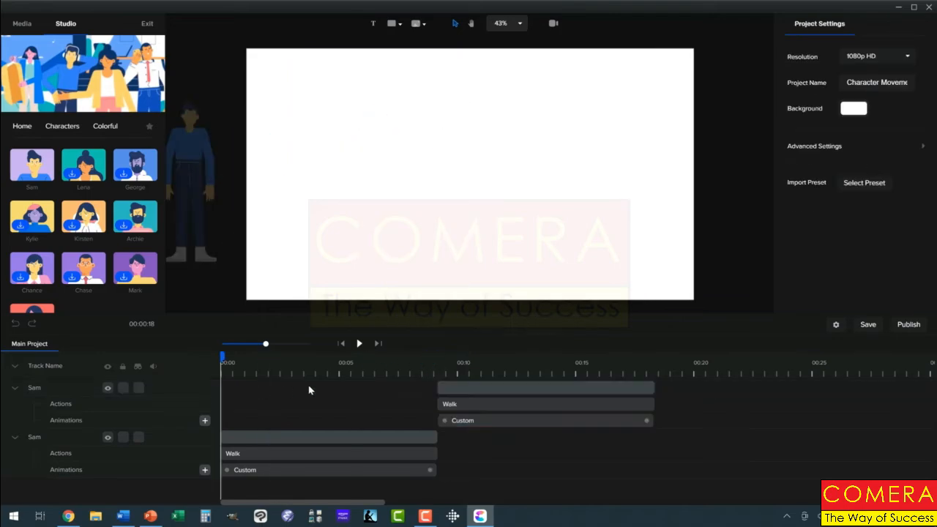
left_click(360, 344)
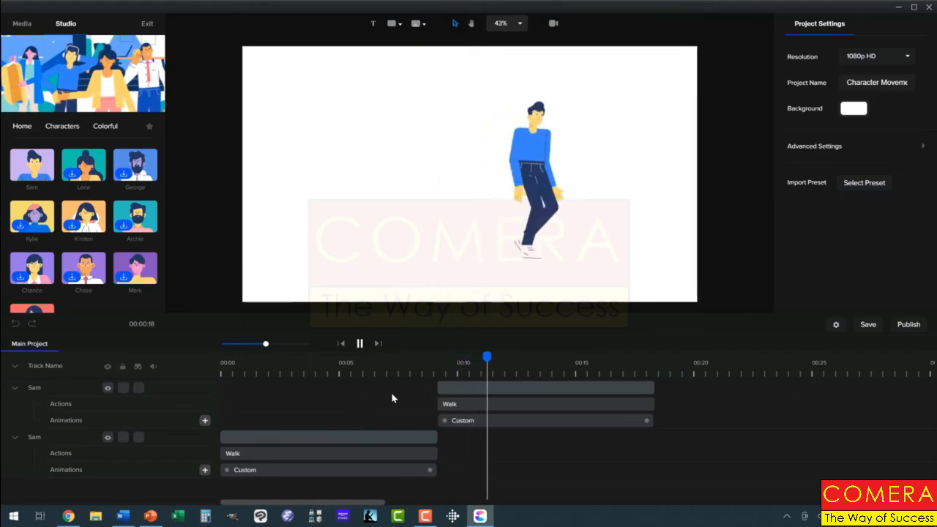
left_click(524, 366)
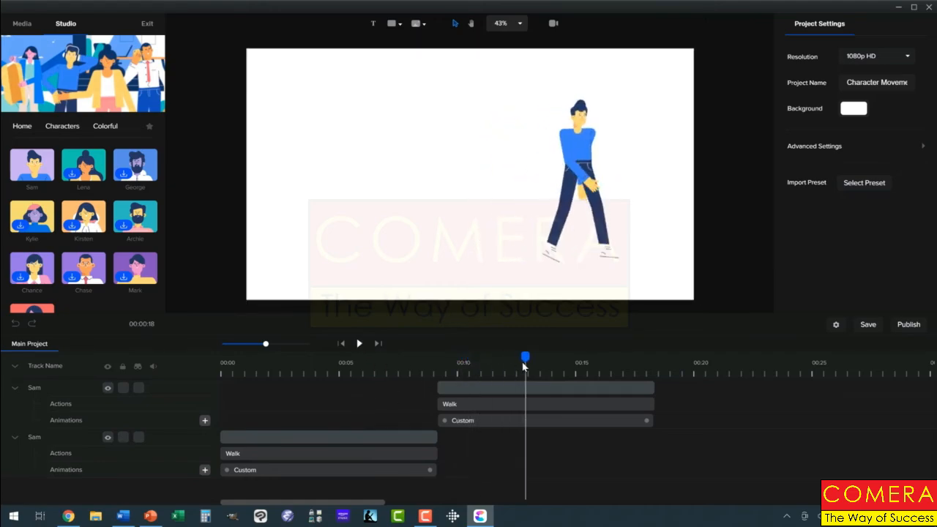
left_click(530, 359)
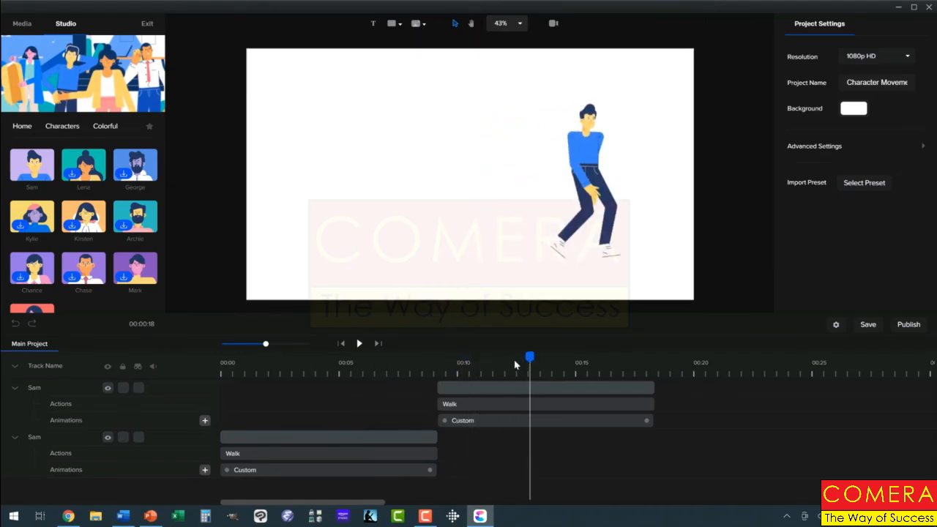
left_click_drag(516, 364, 440, 383)
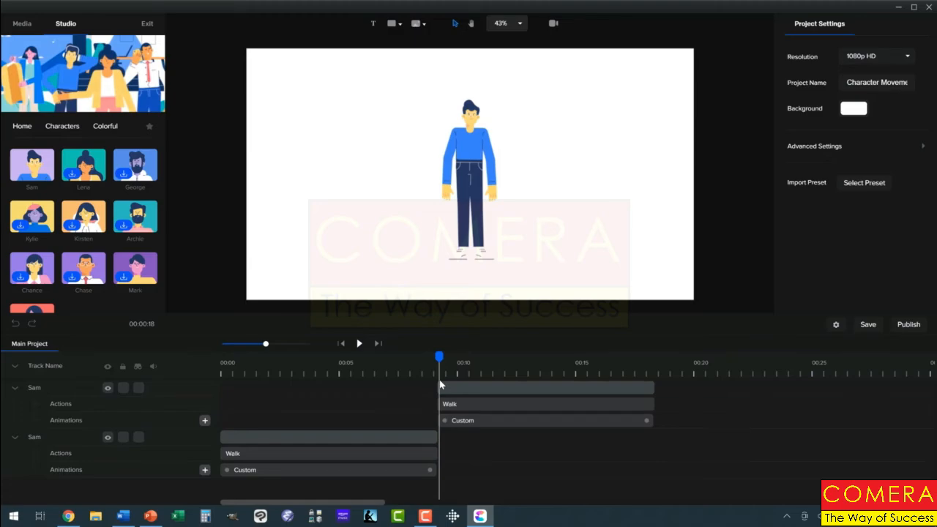
Move the upper Sam clip to about 11 seconds, and trim the lower clip and its custom animation to end at about 8.8 seconds.
left_click_drag(440, 383, 505, 389)
left_click(451, 389)
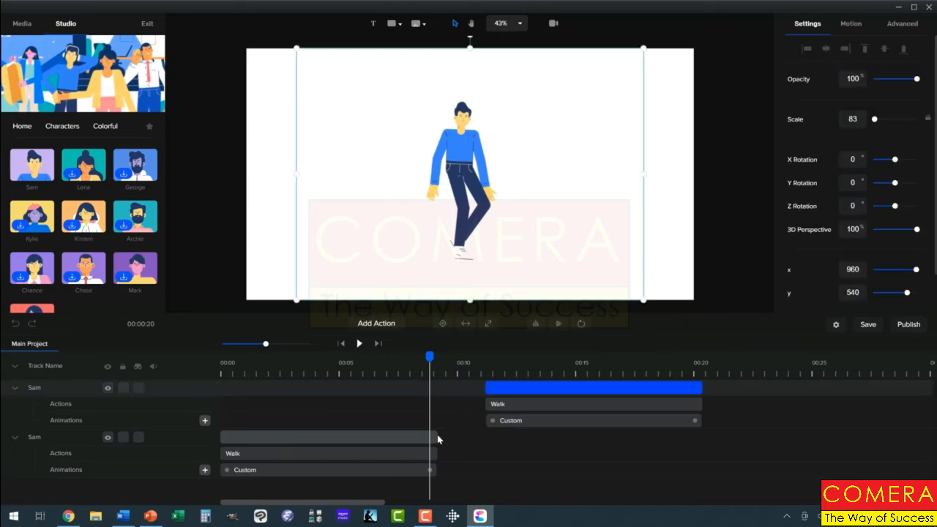
left_click_drag(433, 437, 430, 437)
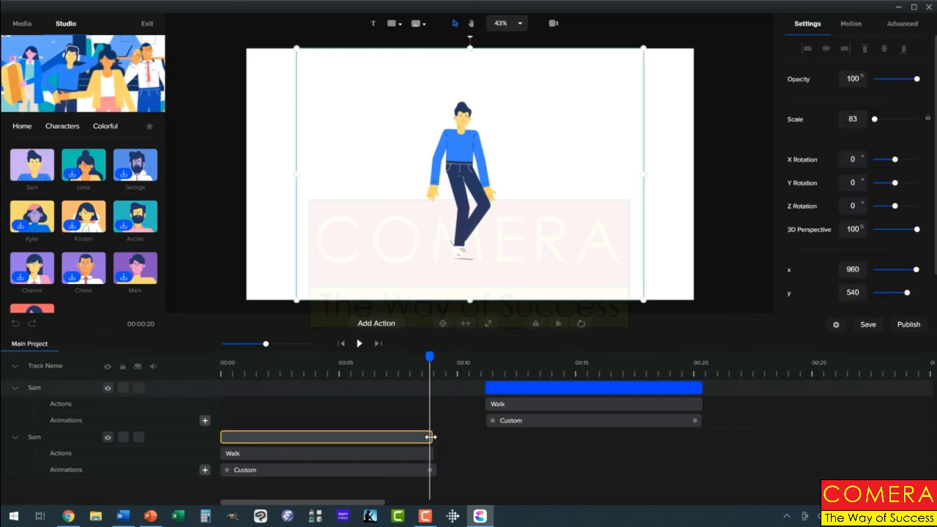
left_click(429, 437)
left_click(431, 470)
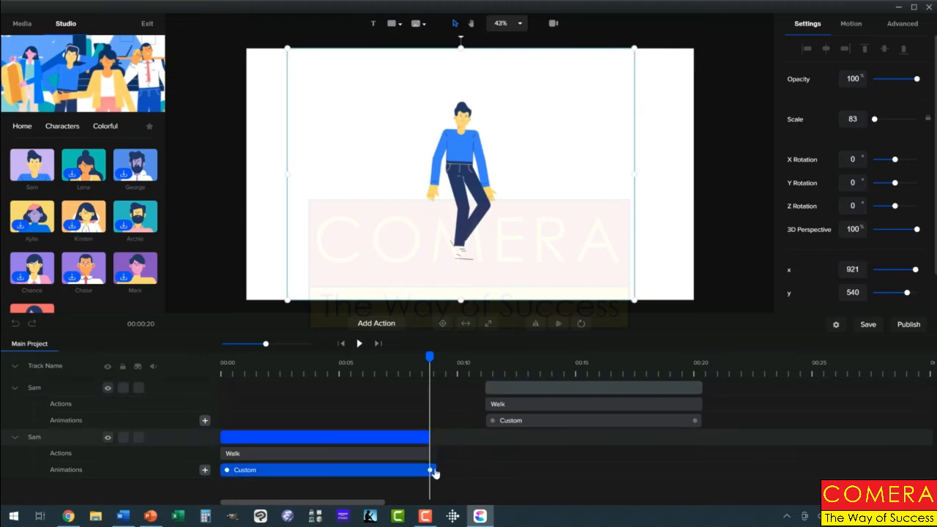
left_click_drag(430, 470, 424, 470)
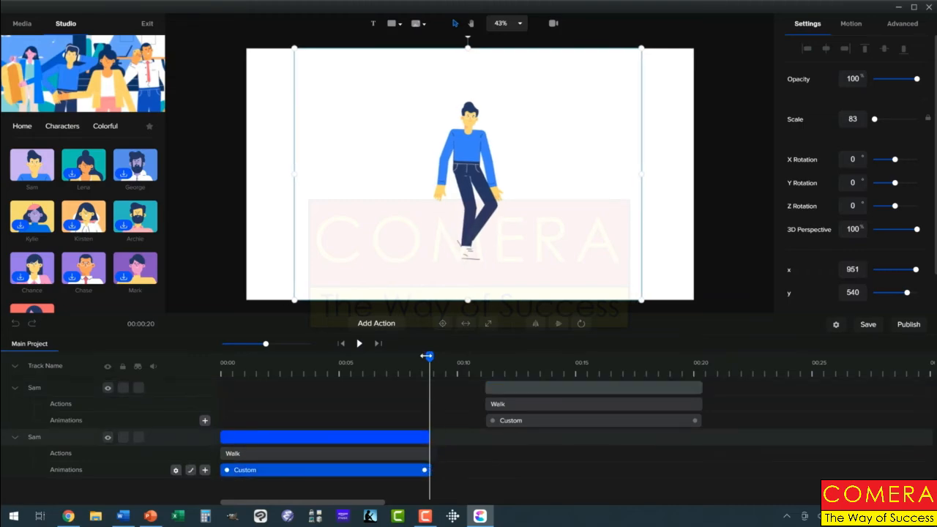
Move the upper Sam clip closer to the lower one, then trim its start to 10 seconds and fit its custom animation to the clip.
left_click_drag(411, 360, 429, 373)
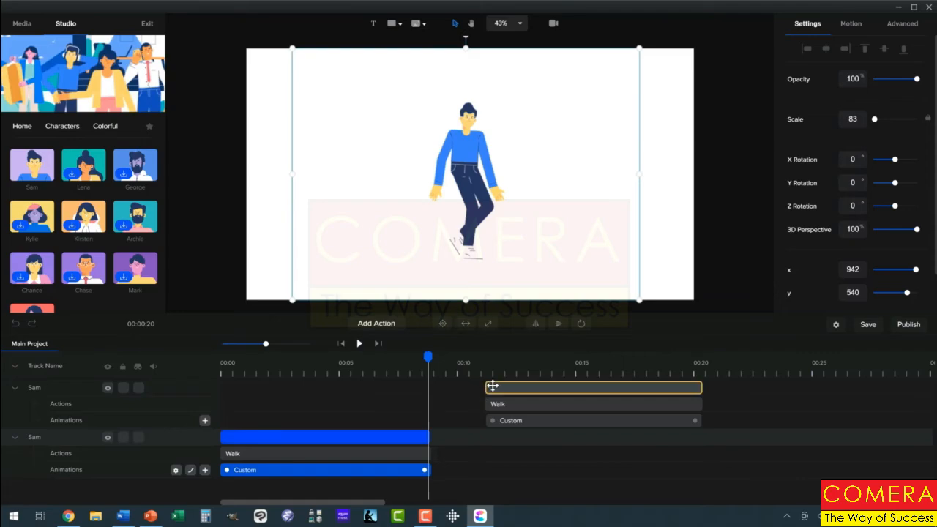
mouse_move(493, 387)
left_mouse_down()
mouse_move(439, 386)
mouse_move(485, 388)
left_mouse_up()
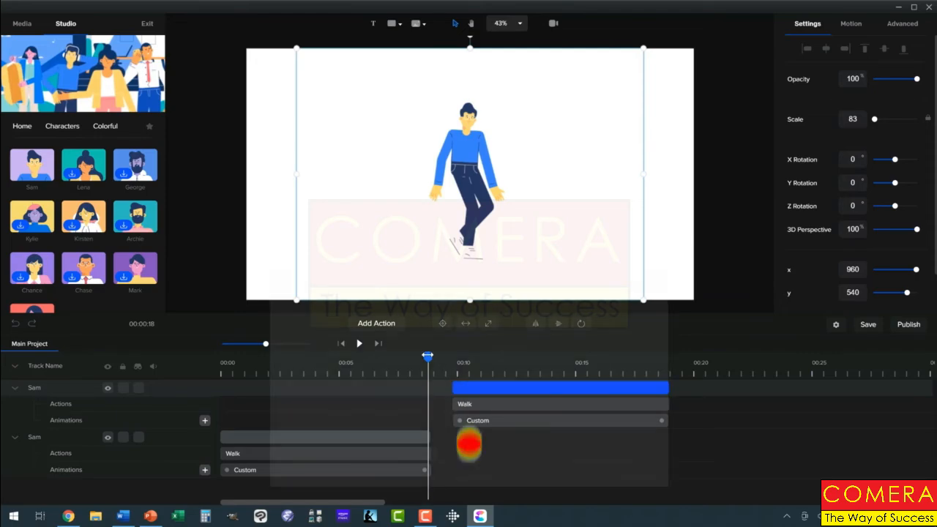
left_click_drag(428, 356, 459, 357)
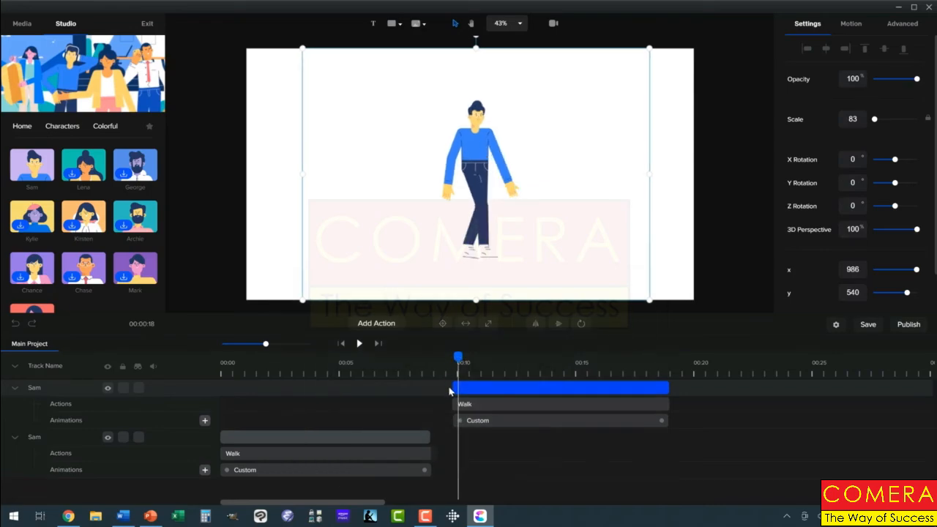
left_click_drag(452, 387, 456, 386)
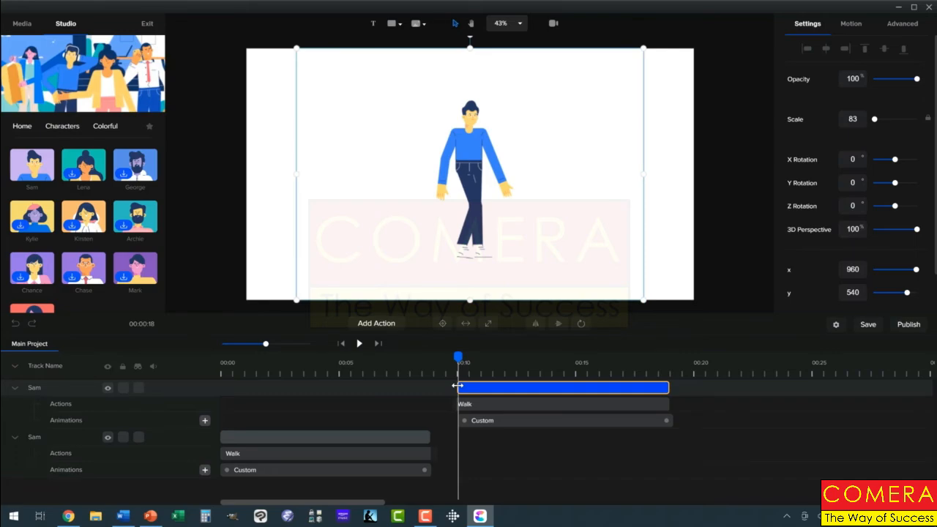
left_click(457, 385)
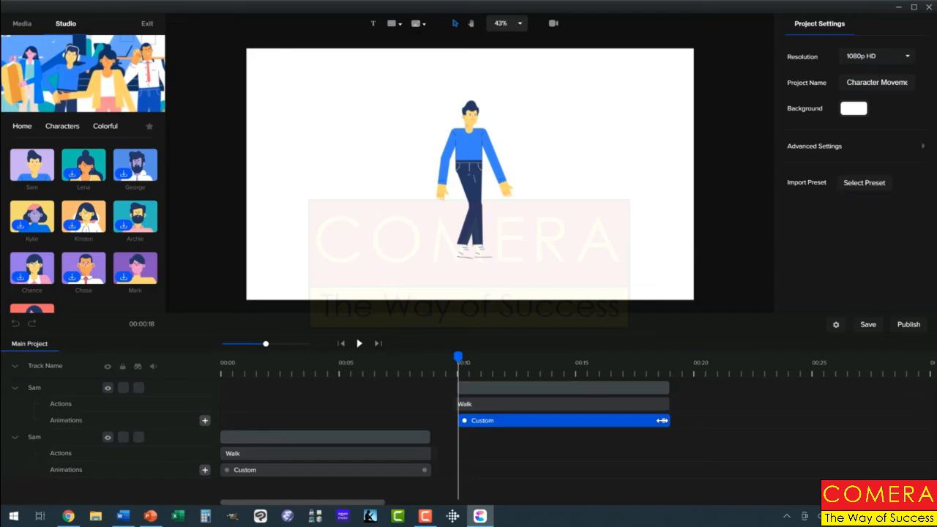
left_click(661, 419)
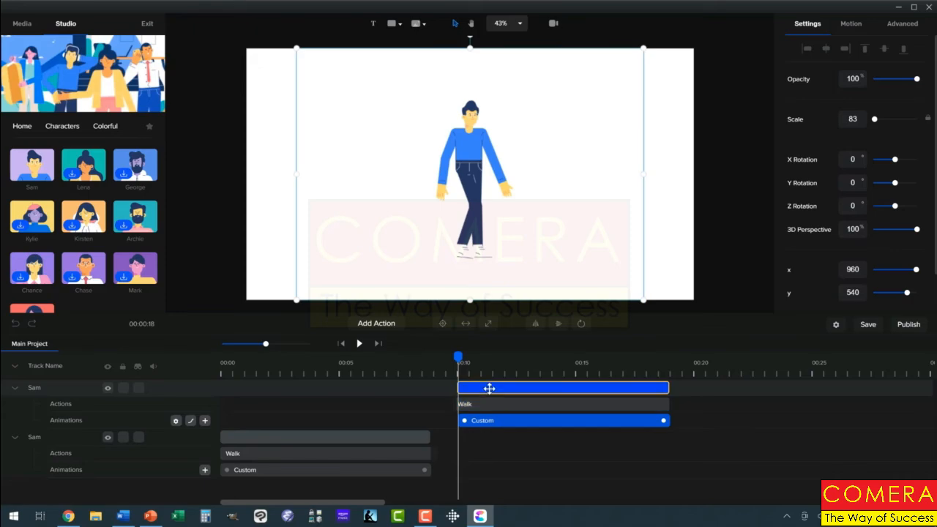
Move the upper Sam clip directly against the end of the lower one and play the walk from the start.
left_click_drag(489, 388, 464, 388)
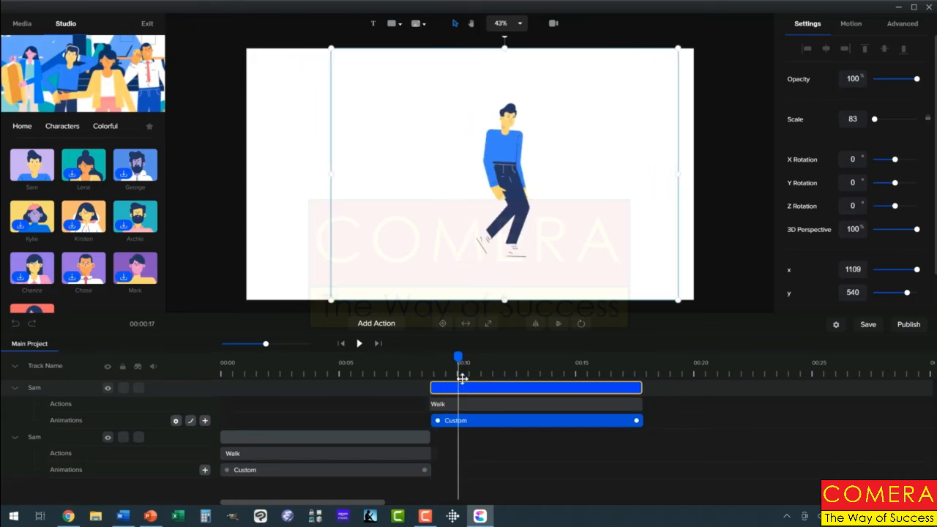
left_click_drag(456, 356, 187, 387)
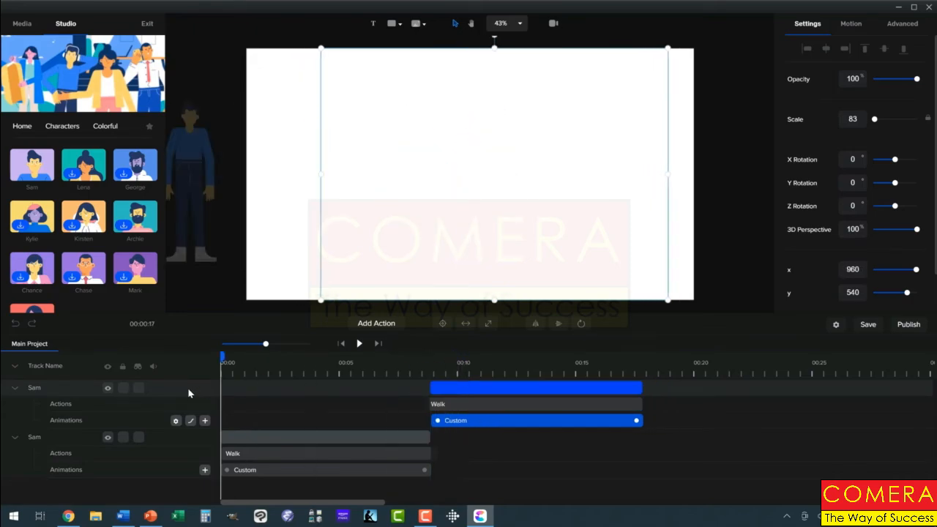
left_click(187, 387)
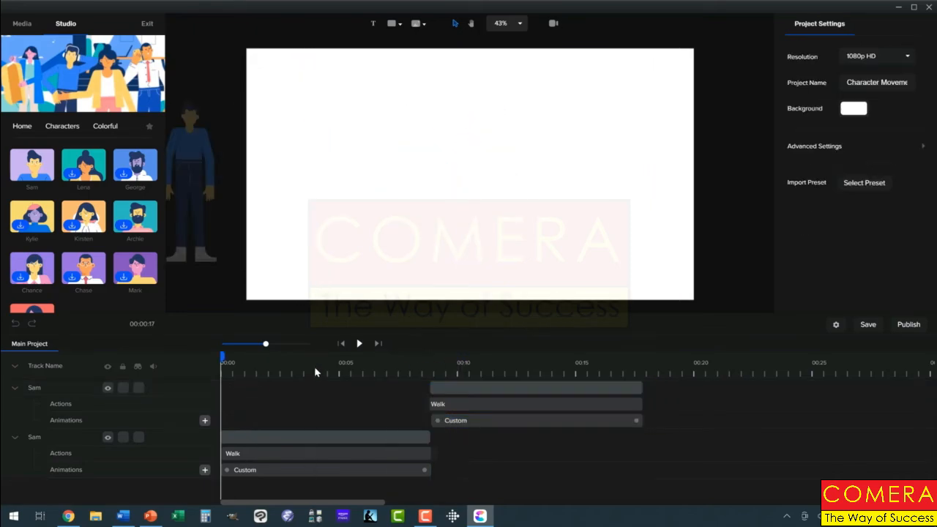
left_click(359, 344)
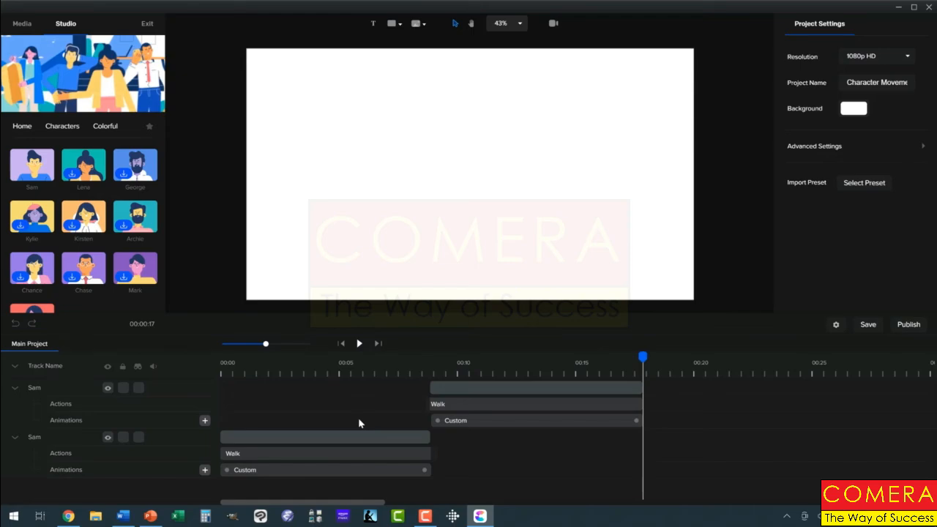
Try adding a second Walk action to the lower Sam track, then undo it.
left_click(383, 458)
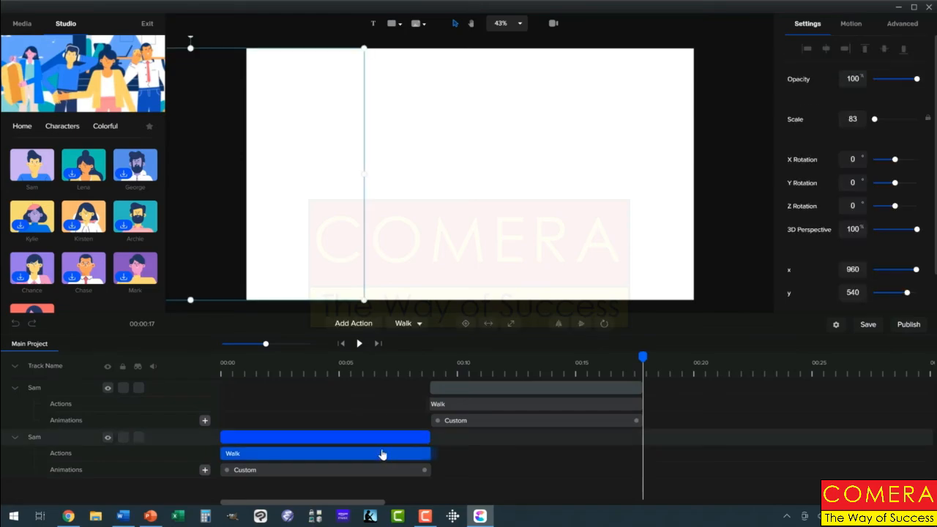
left_click(362, 325)
left_click(344, 299)
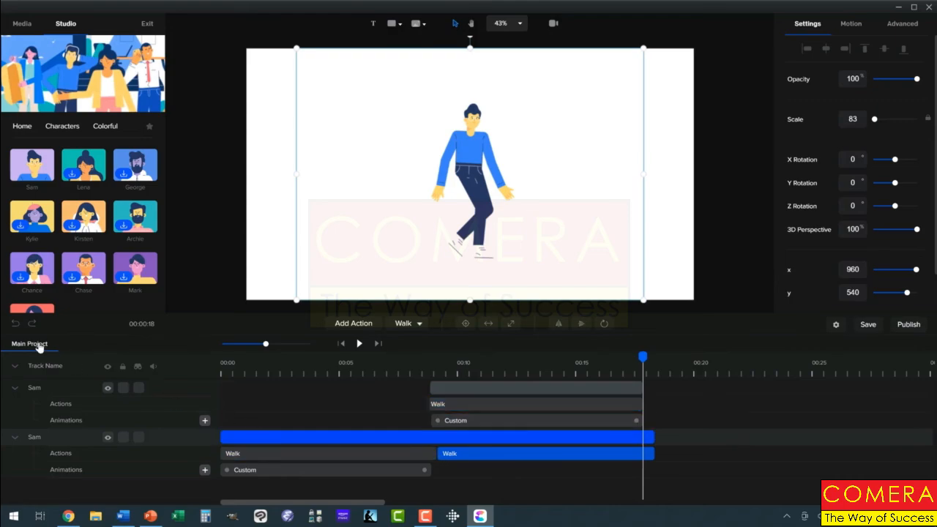
left_click(13, 325)
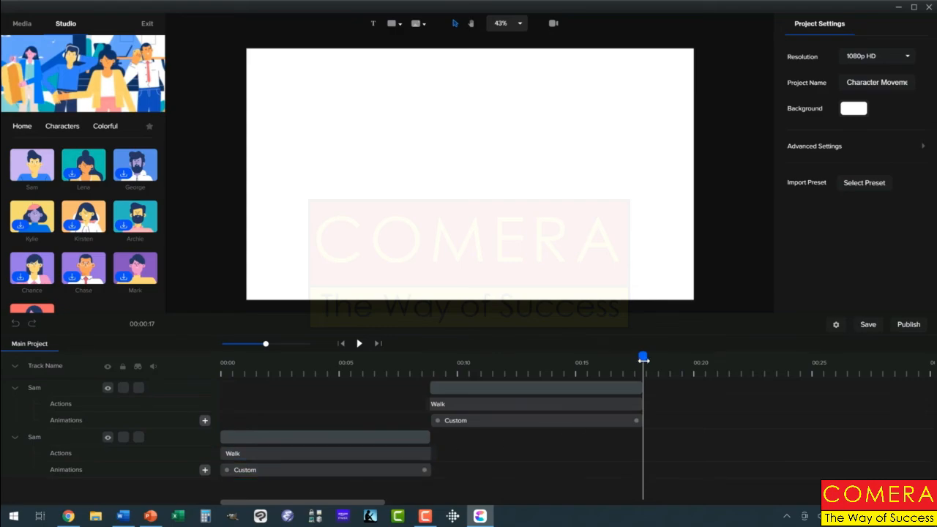
Play the full walk from the start and scrub back to the transition between the two Sam clips.
left_click_drag(643, 356, 222, 358)
left_click(359, 344)
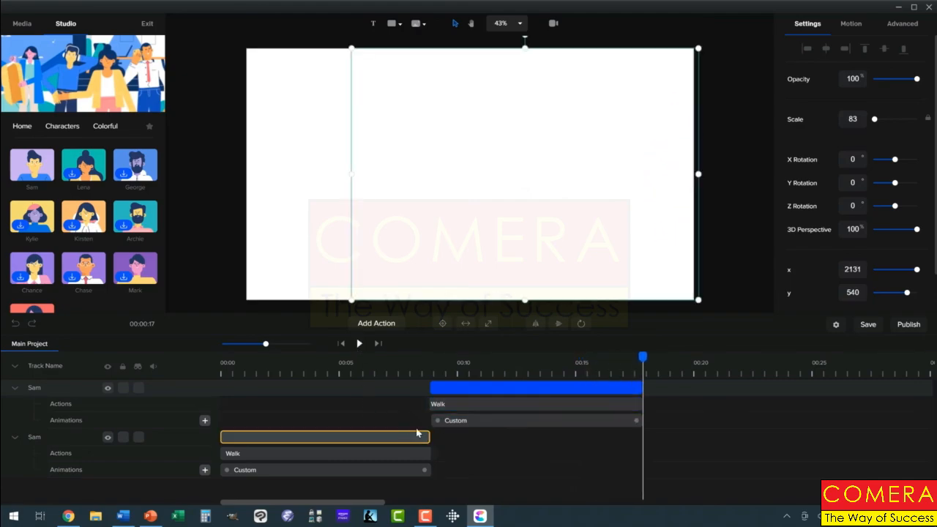
left_click(443, 407)
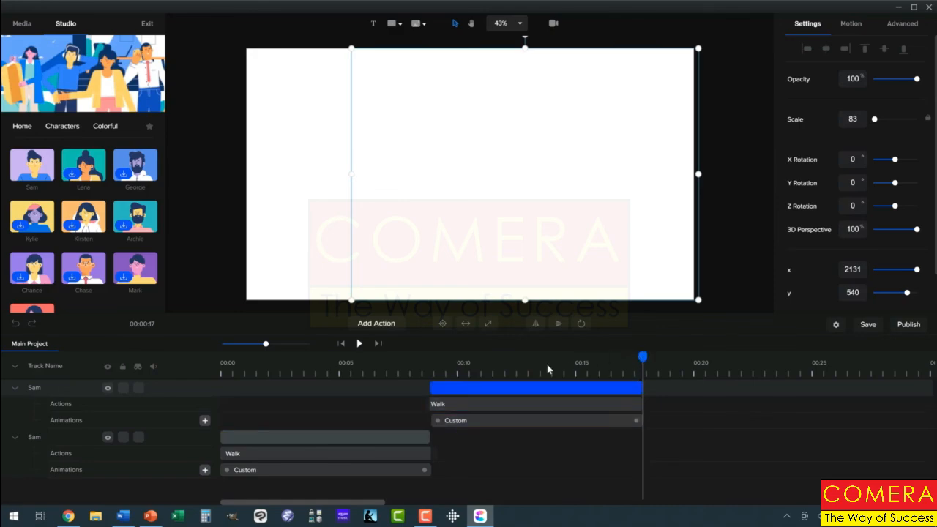
left_click_drag(548, 370, 440, 382)
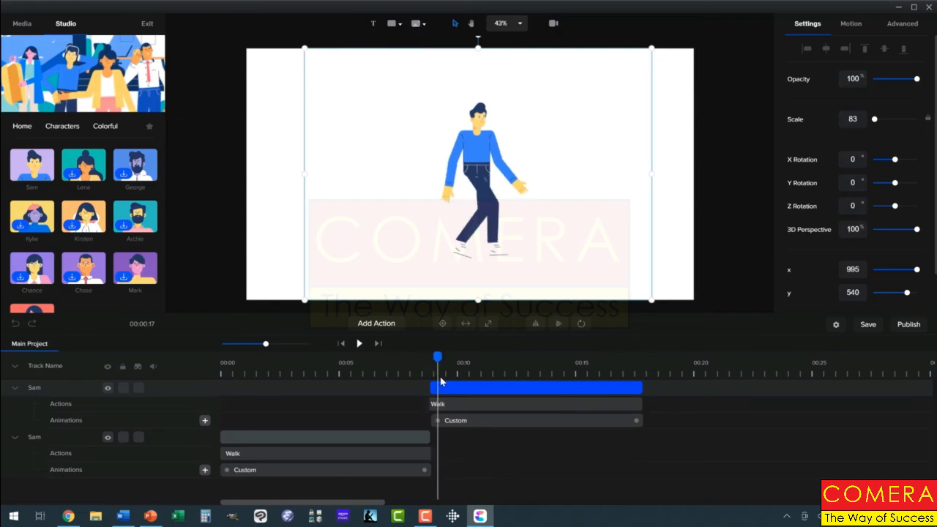